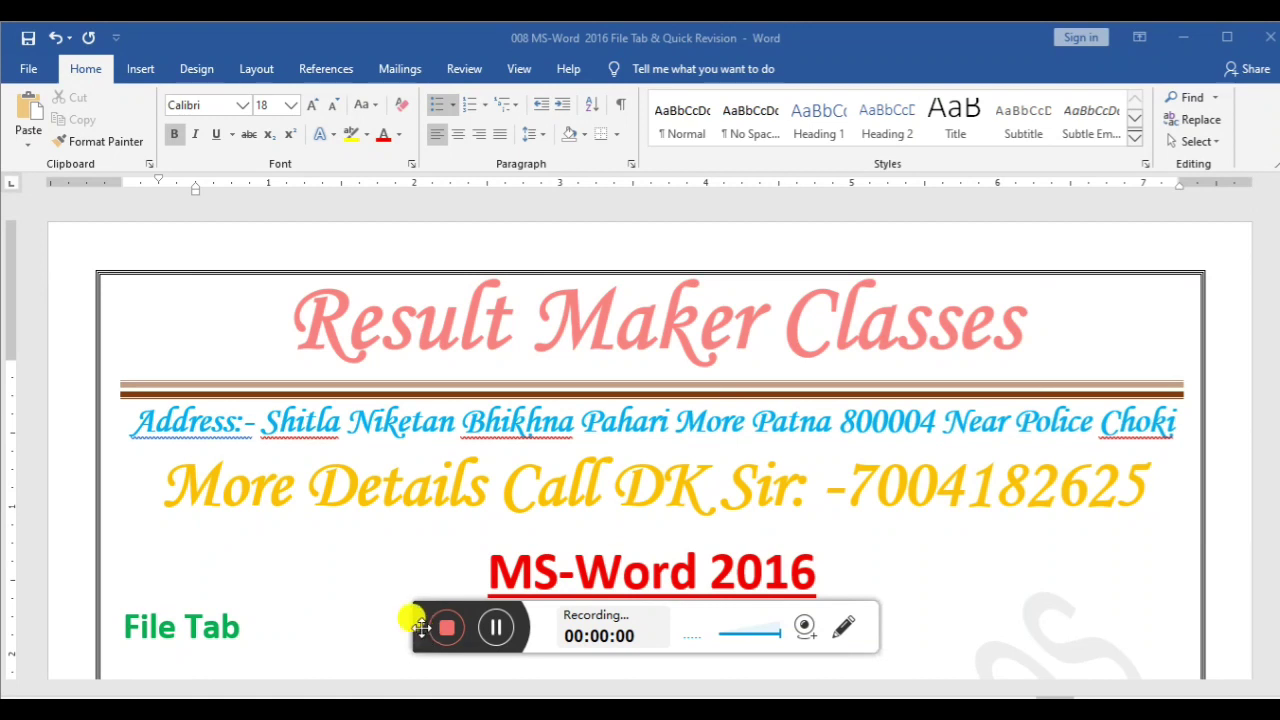
# Tour the Review, View, Home, Insert and Design ribbon tabs, ending back on Home.
pyautogui.moveTo(420, 626); pyautogui.dragTo(432, 712)
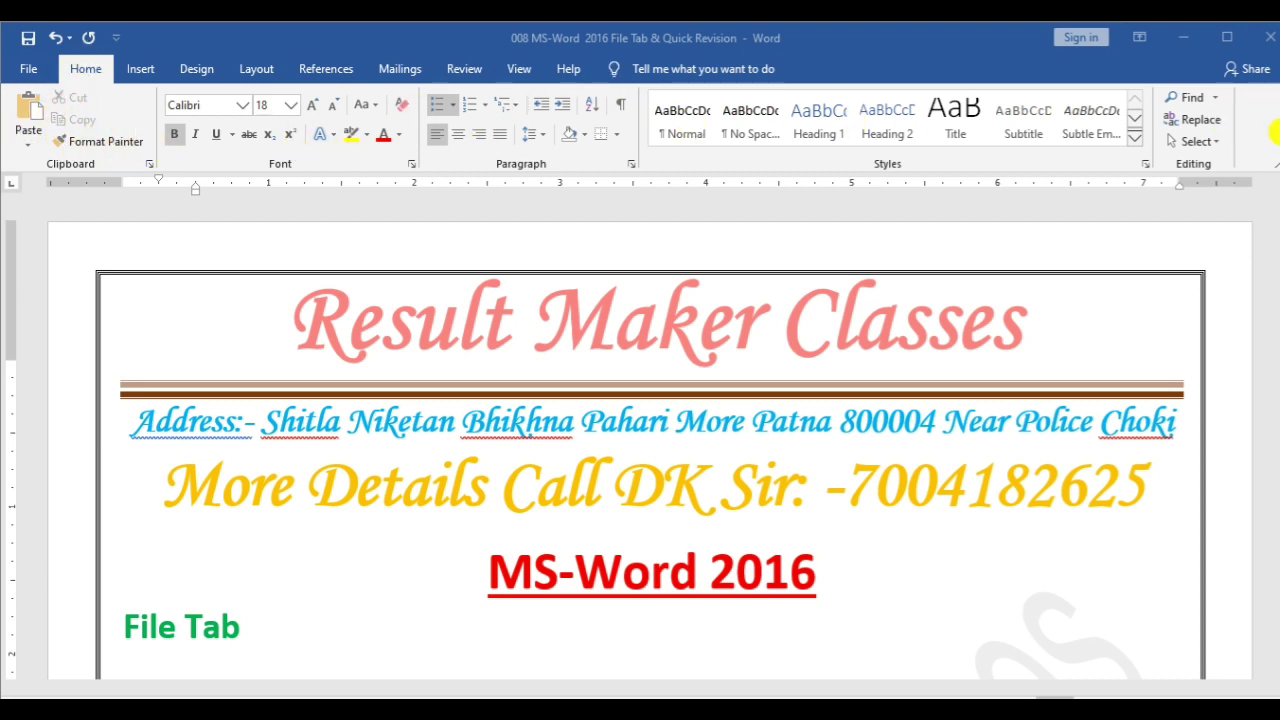
pyautogui.click(470, 69)
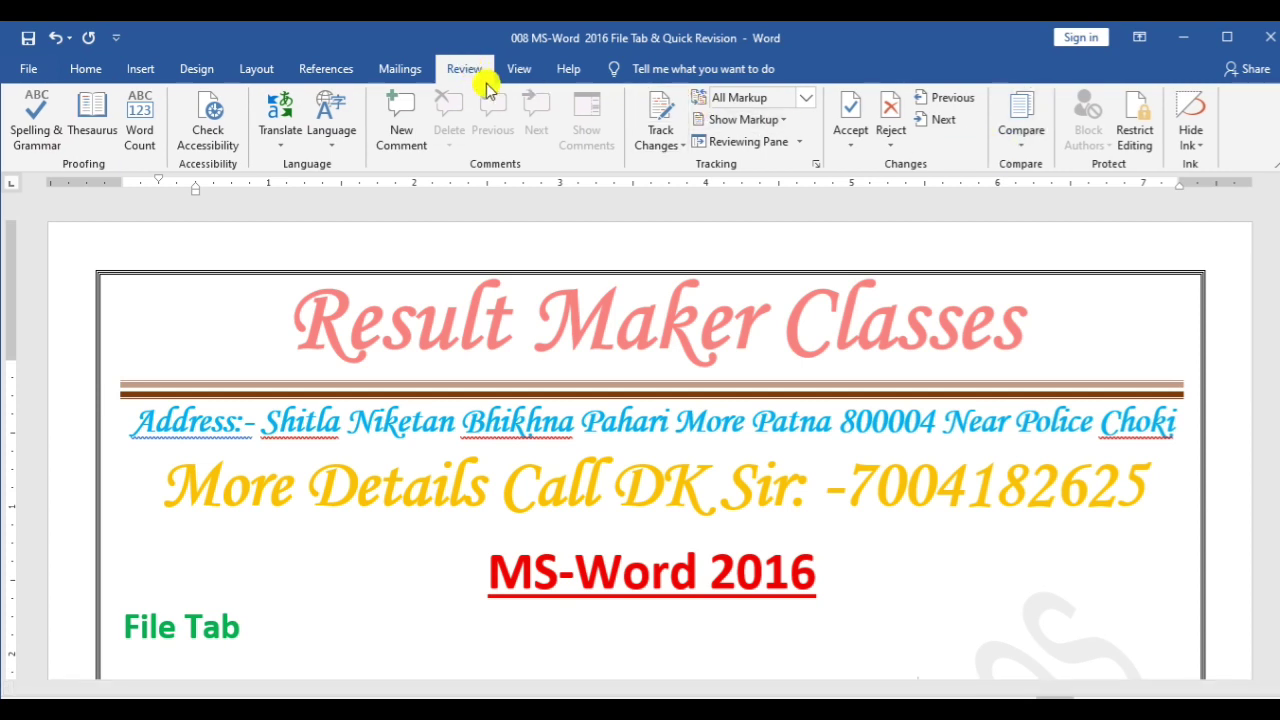
pyautogui.click(522, 68)
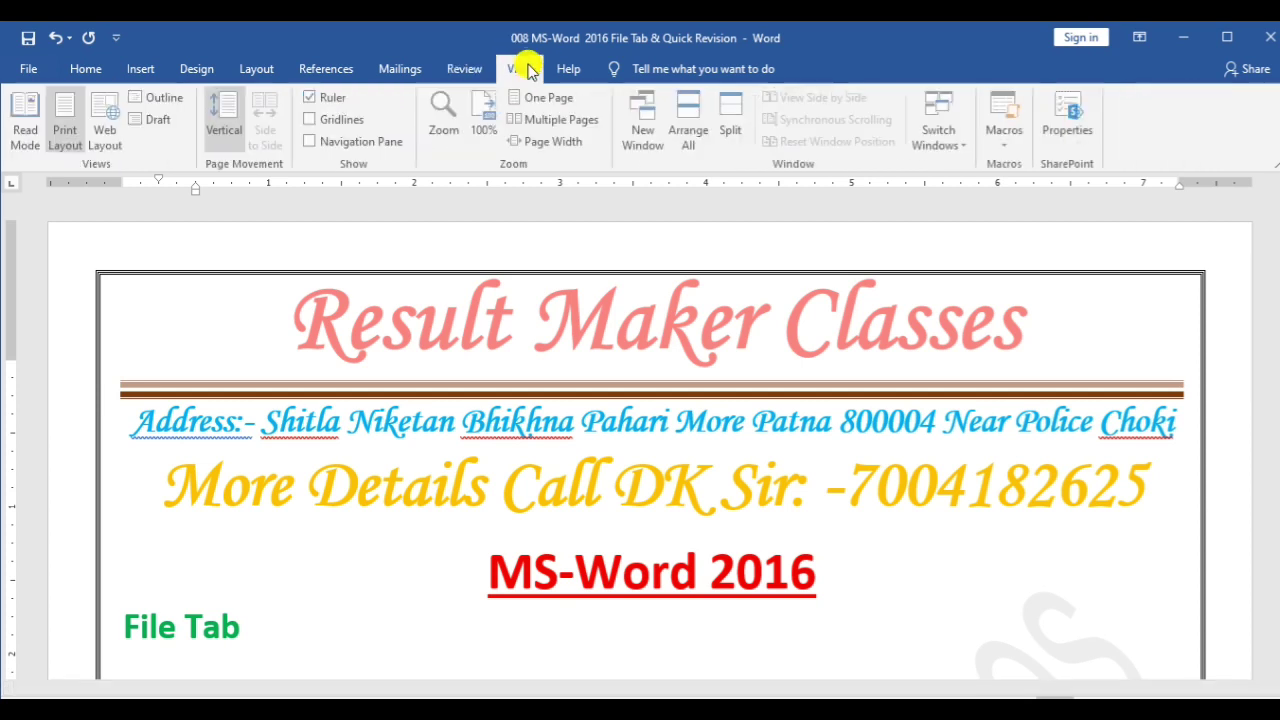
pyautogui.click(84, 69)
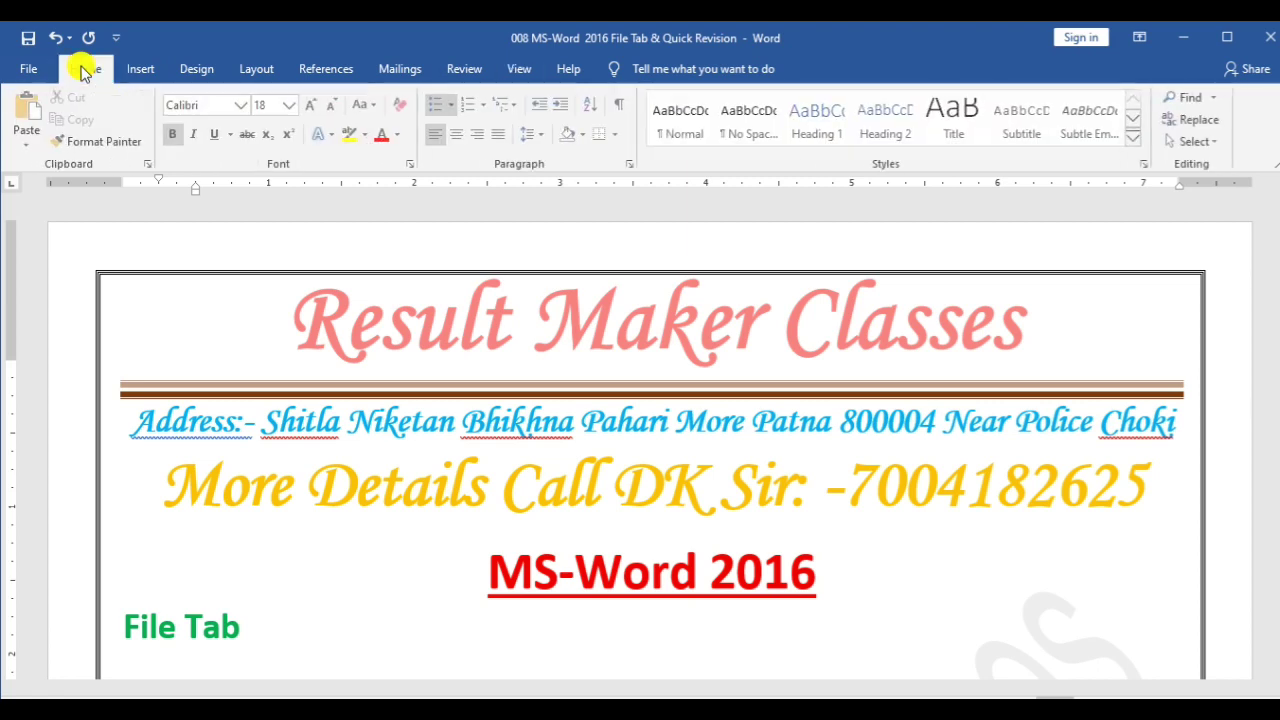
pyautogui.click(138, 68)
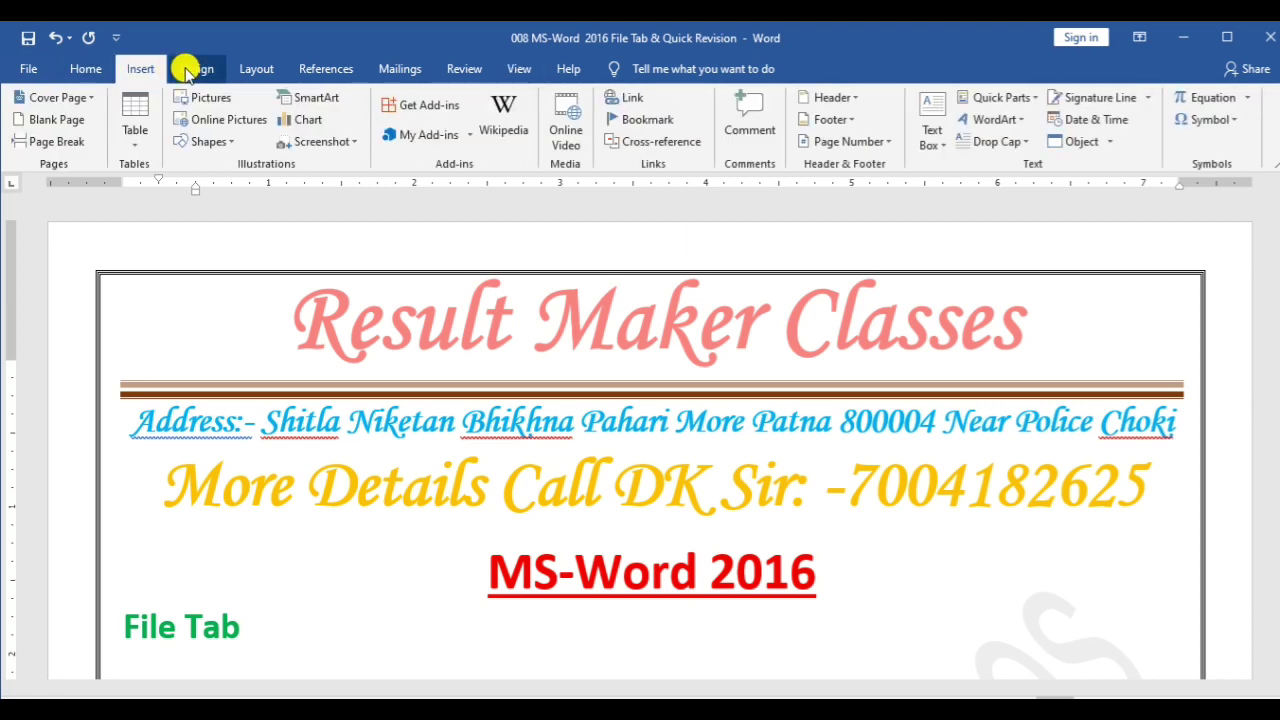
pyautogui.click(196, 68)
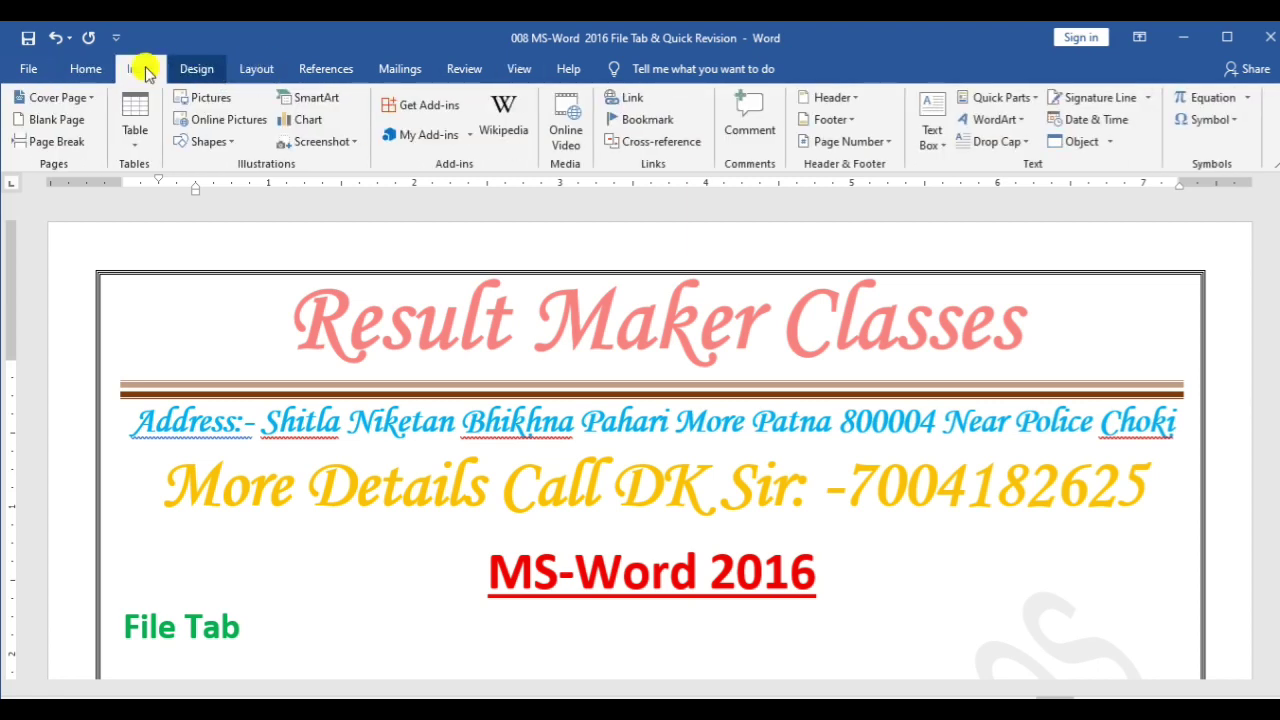
pyautogui.click(80, 72)
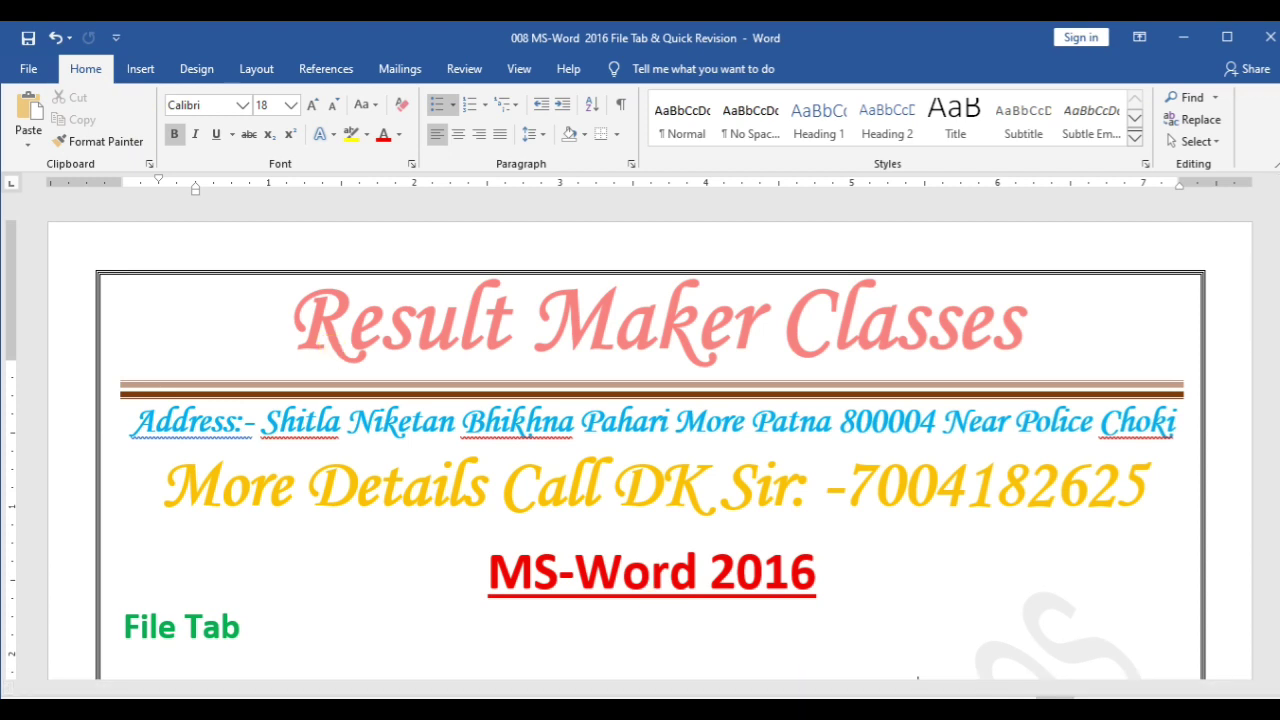
pyautogui.click(918, 682)
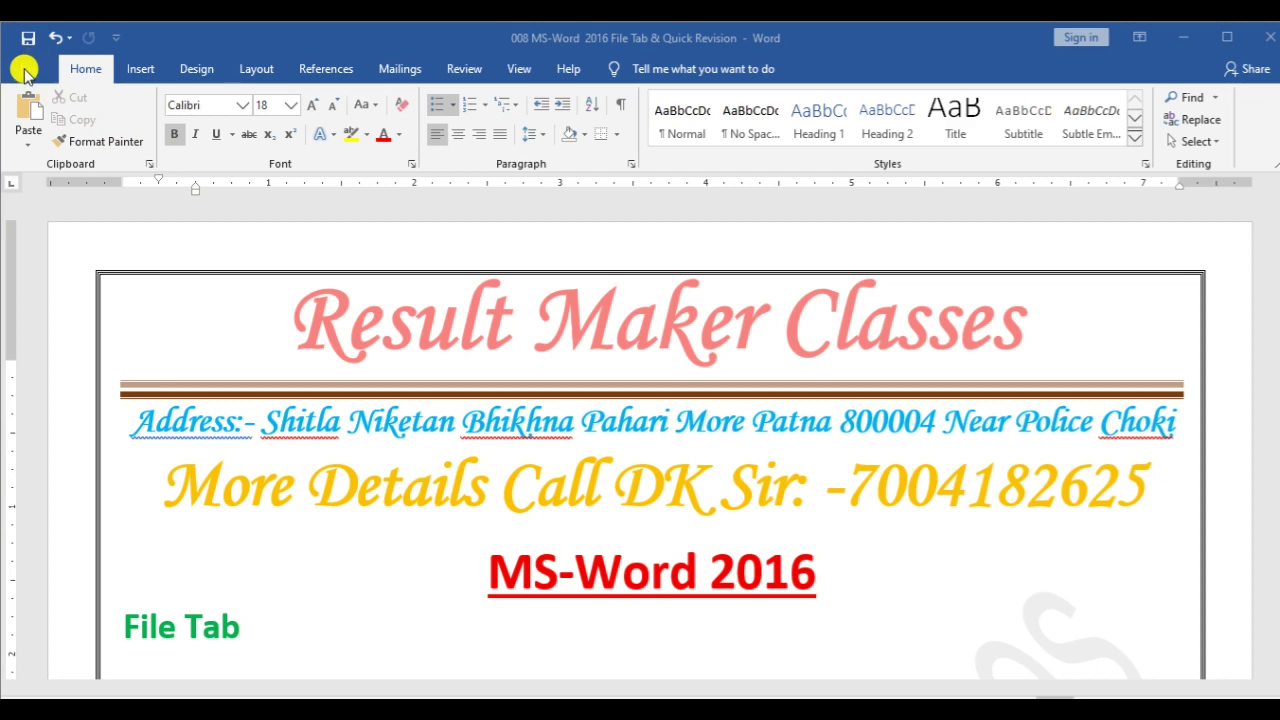
pyautogui.scroll(-3, 149, 251)
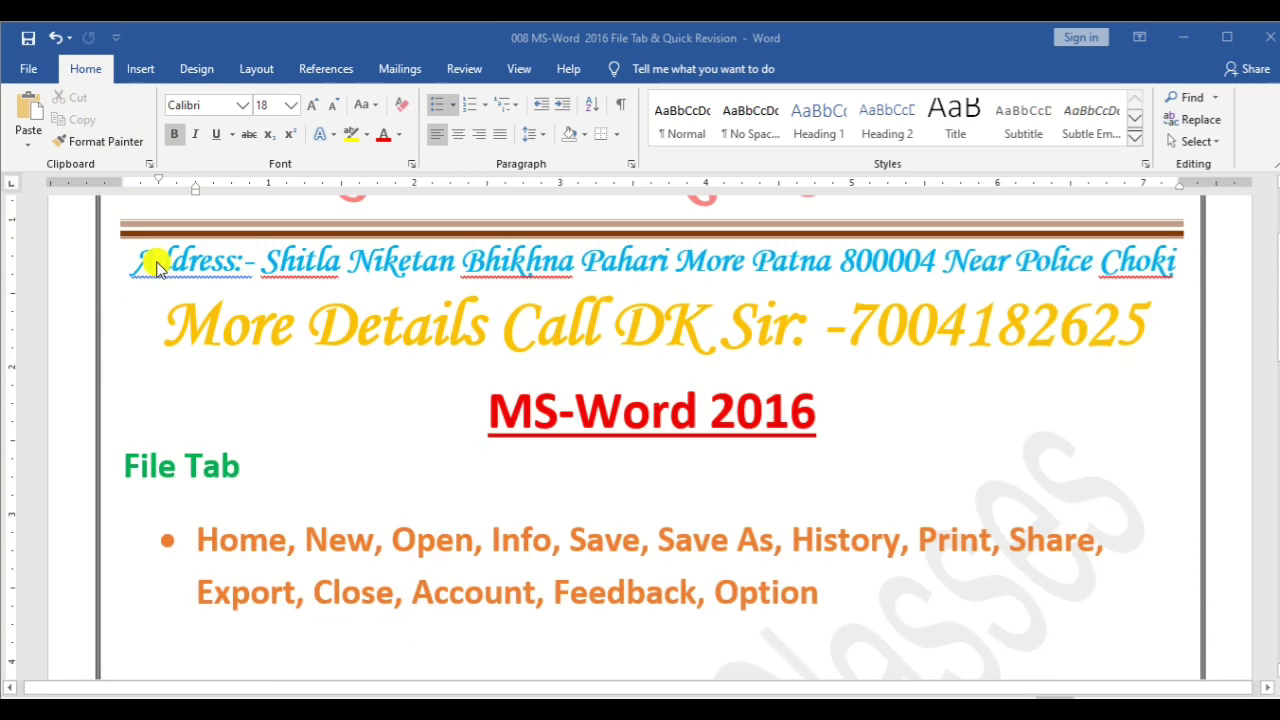
pyautogui.scroll(-2, 157, 263)
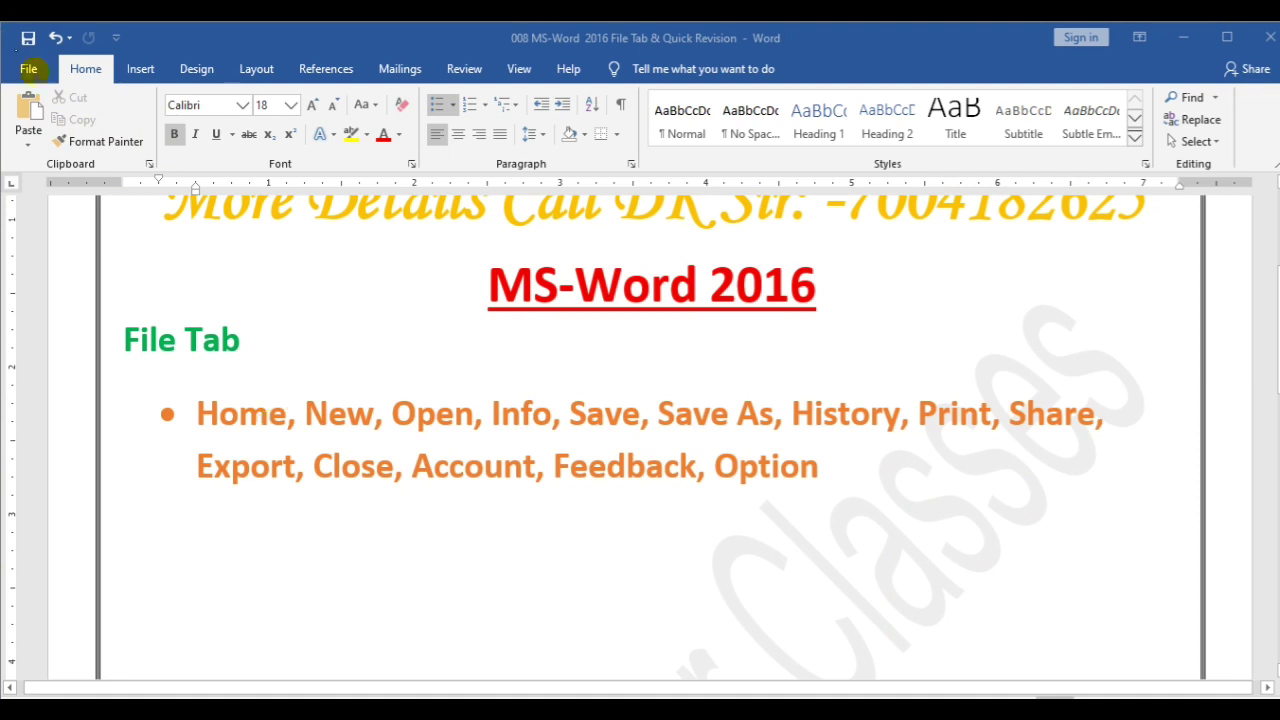
# Browse the template gallery on the File tab's New page.
pyautogui.click(30, 70)
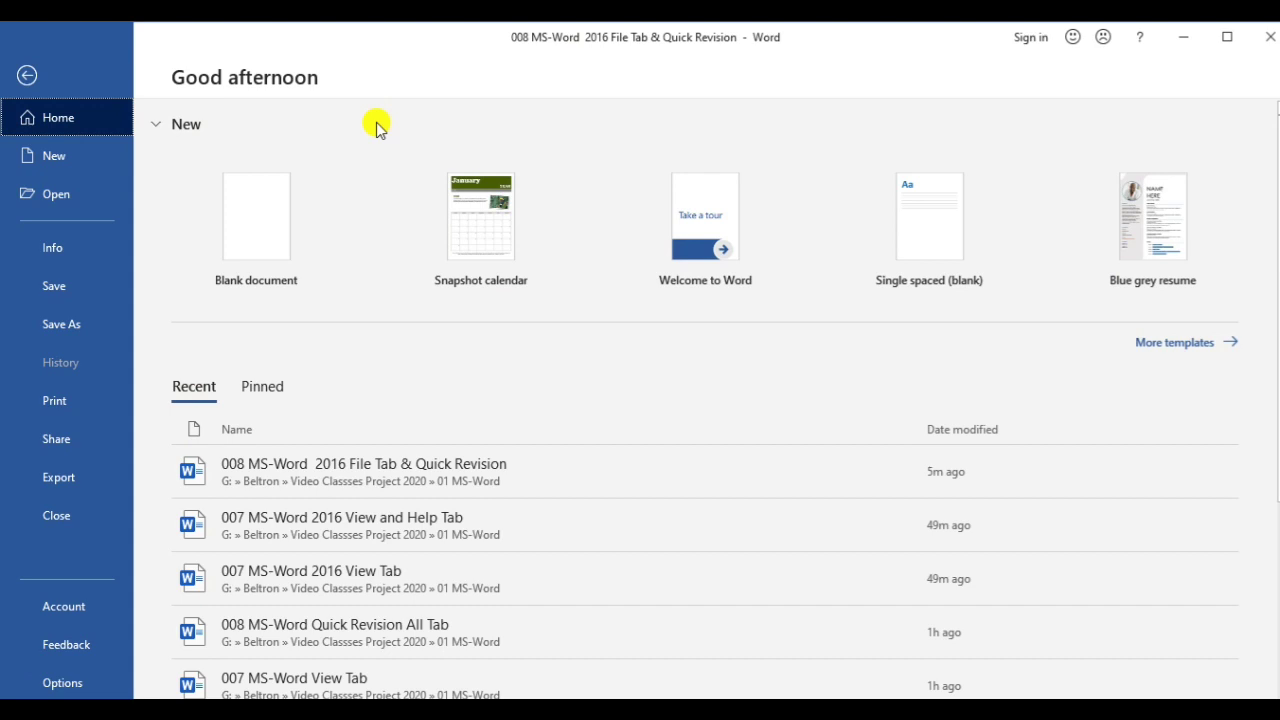
pyautogui.click(39, 160)
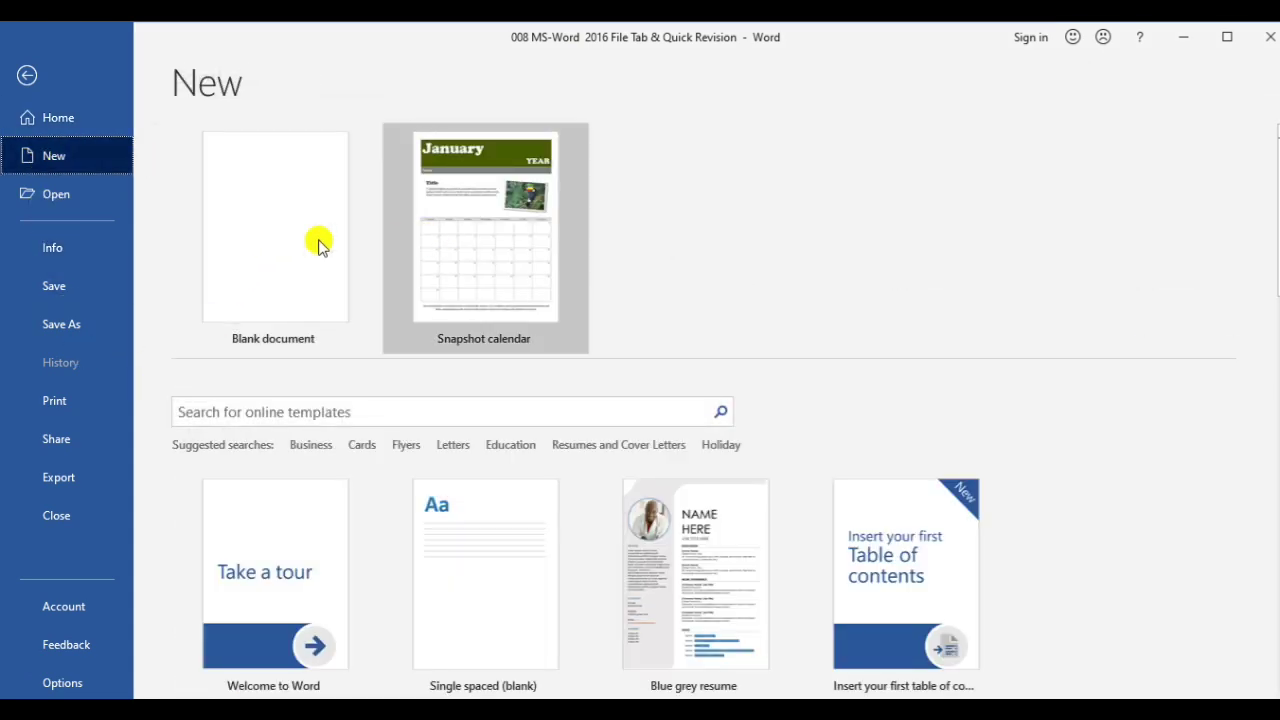
pyautogui.scroll(-5, 826, 277)
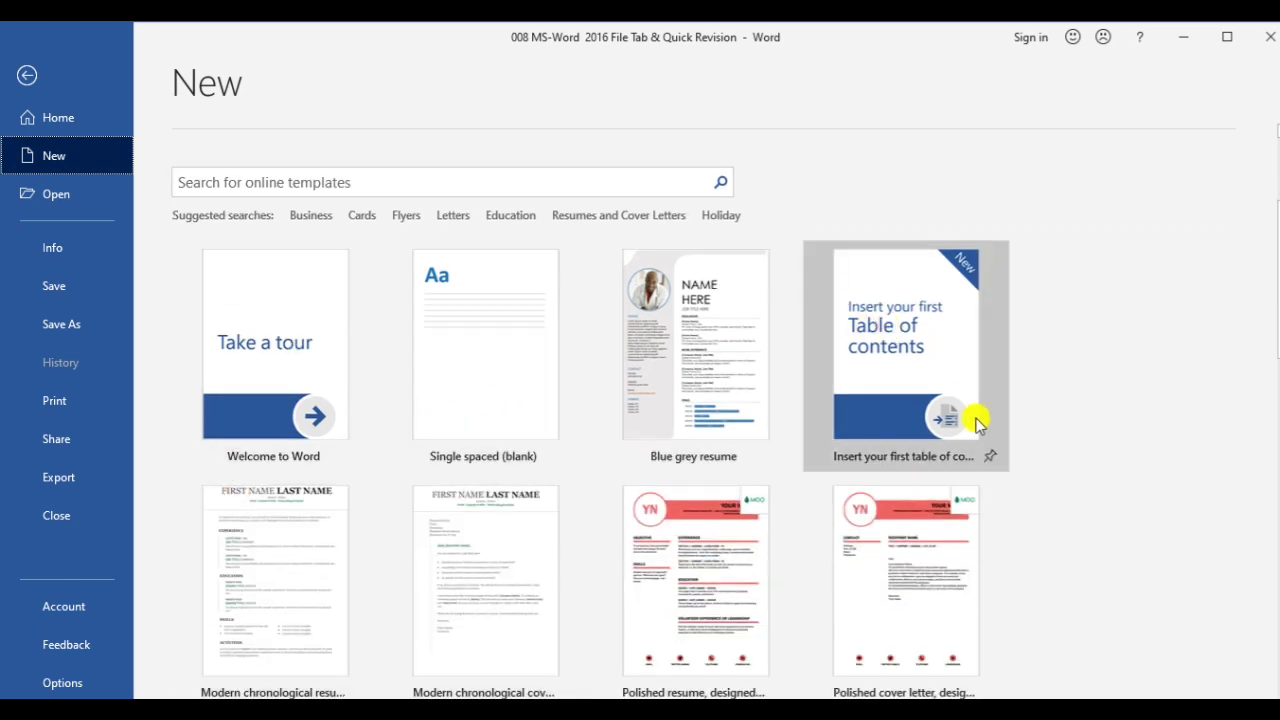
pyautogui.scroll(-4, 1148, 550)
pyautogui.scroll(-1, 1148, 550)
pyautogui.scroll(-3, 1148, 550)
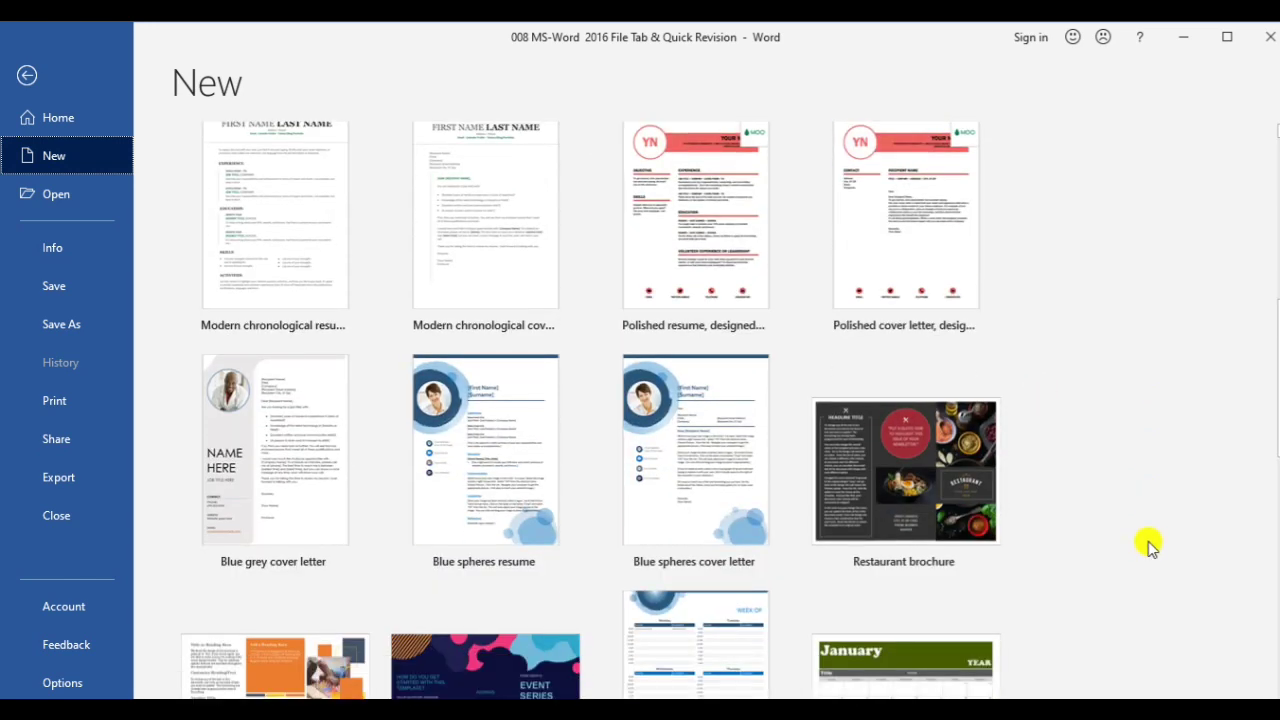
pyautogui.scroll(-5, 1148, 550)
pyautogui.scroll(-3, 1148, 545)
pyautogui.scroll(-3, 1148, 545)
pyautogui.scroll(-3, 1148, 545)
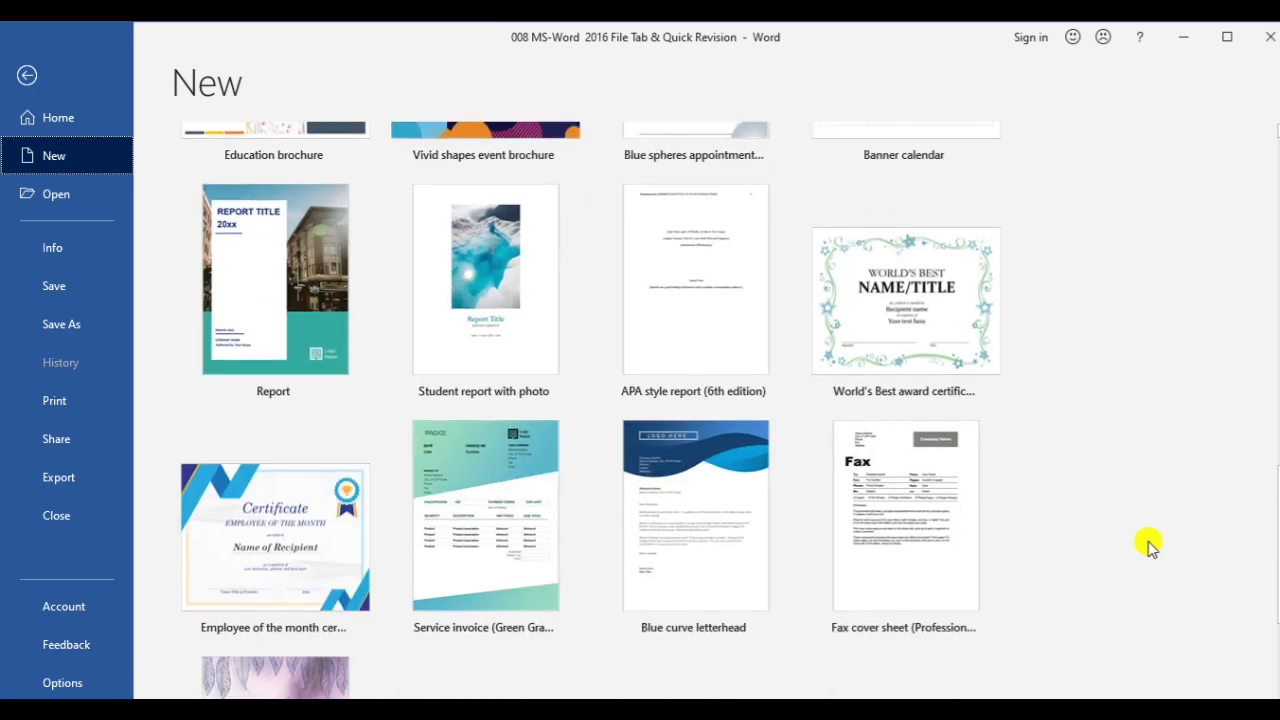
pyautogui.scroll(-5, 1148, 545)
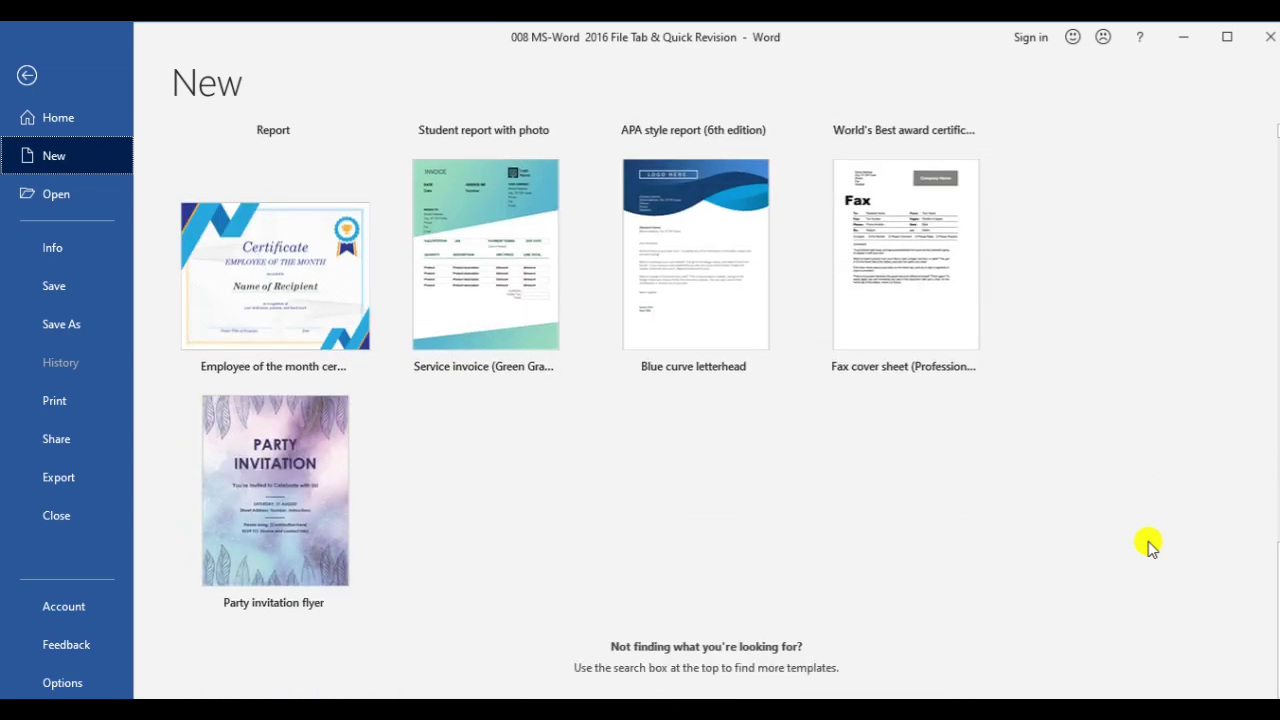
pyautogui.scroll(6, 1148, 545)
pyautogui.scroll(10, 1148, 545)
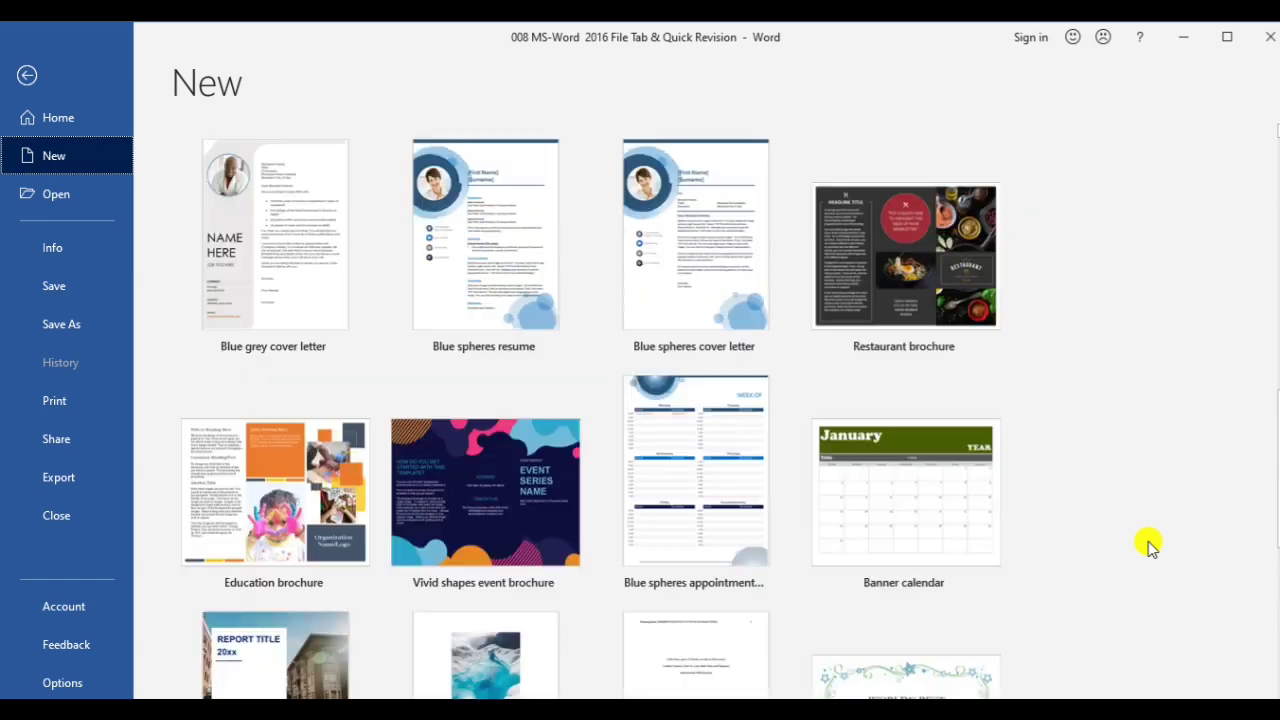
pyautogui.scroll(6, 1148, 545)
pyautogui.scroll(4, 1124, 545)
pyautogui.scroll(2, 1124, 545)
pyautogui.scroll(4, 1124, 545)
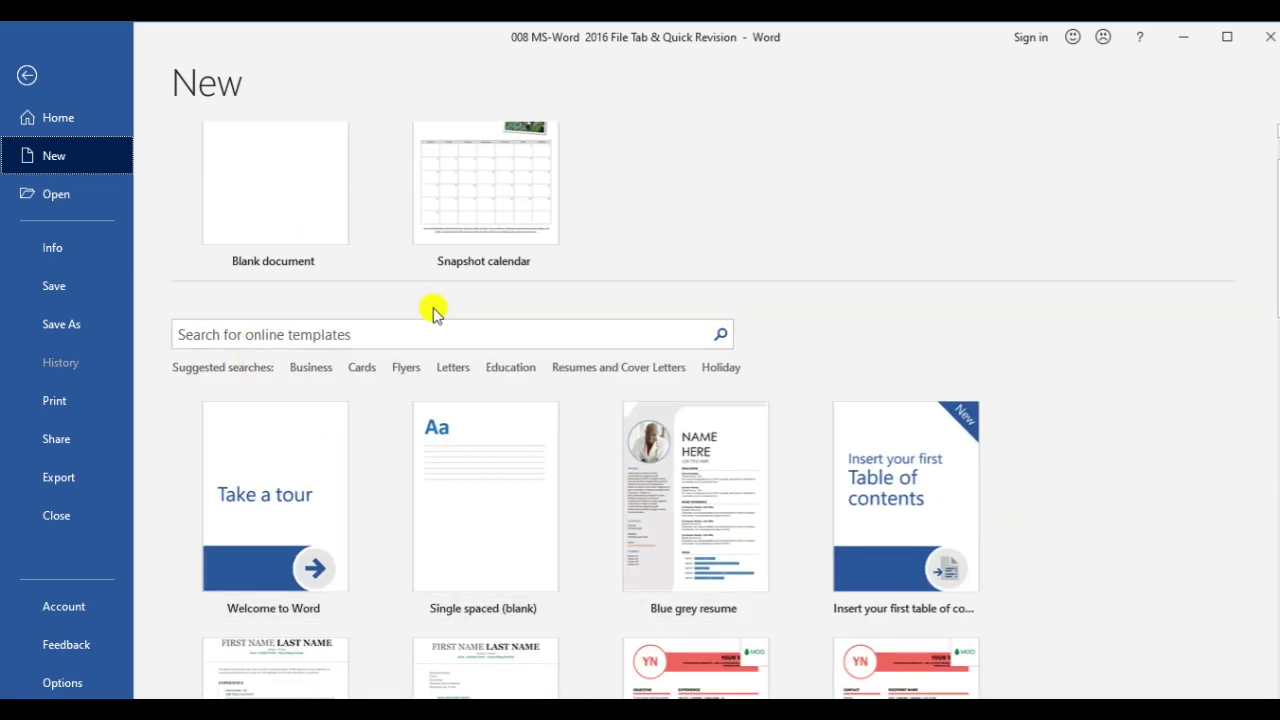
# Run the Business suggested template search, then go back to the template list.
pyautogui.click(310, 368)
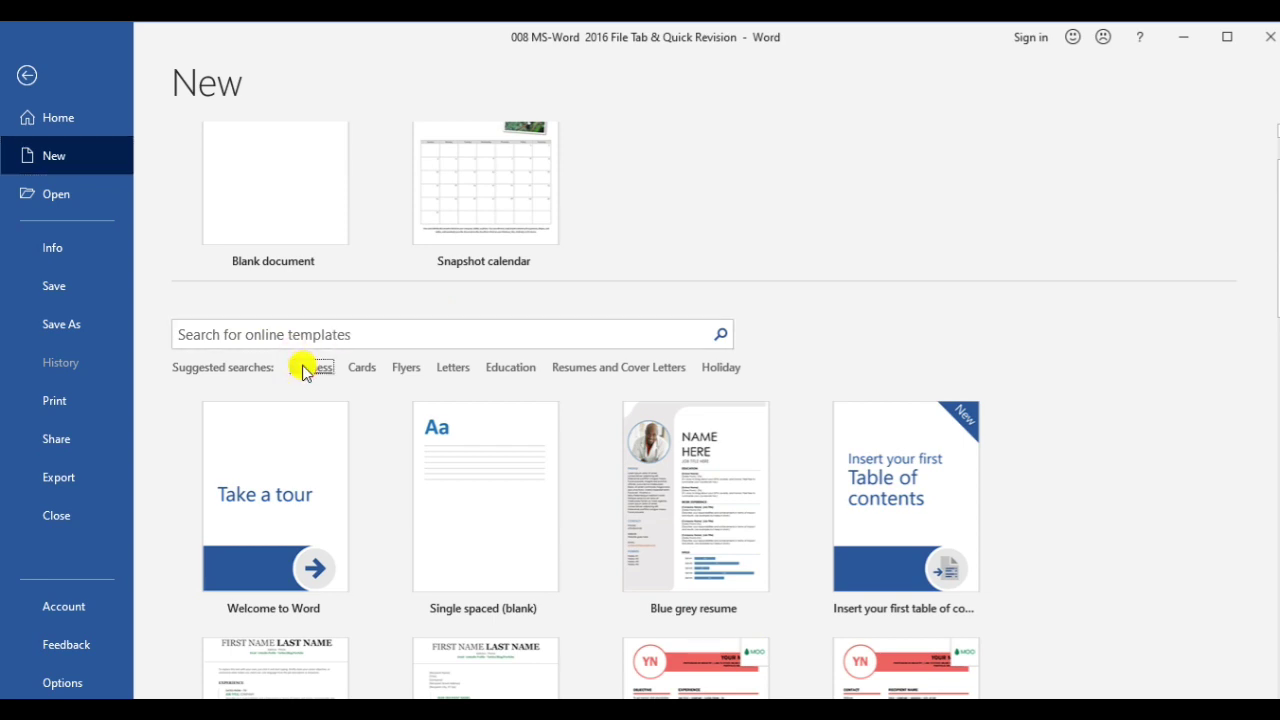
pyautogui.press('Return')
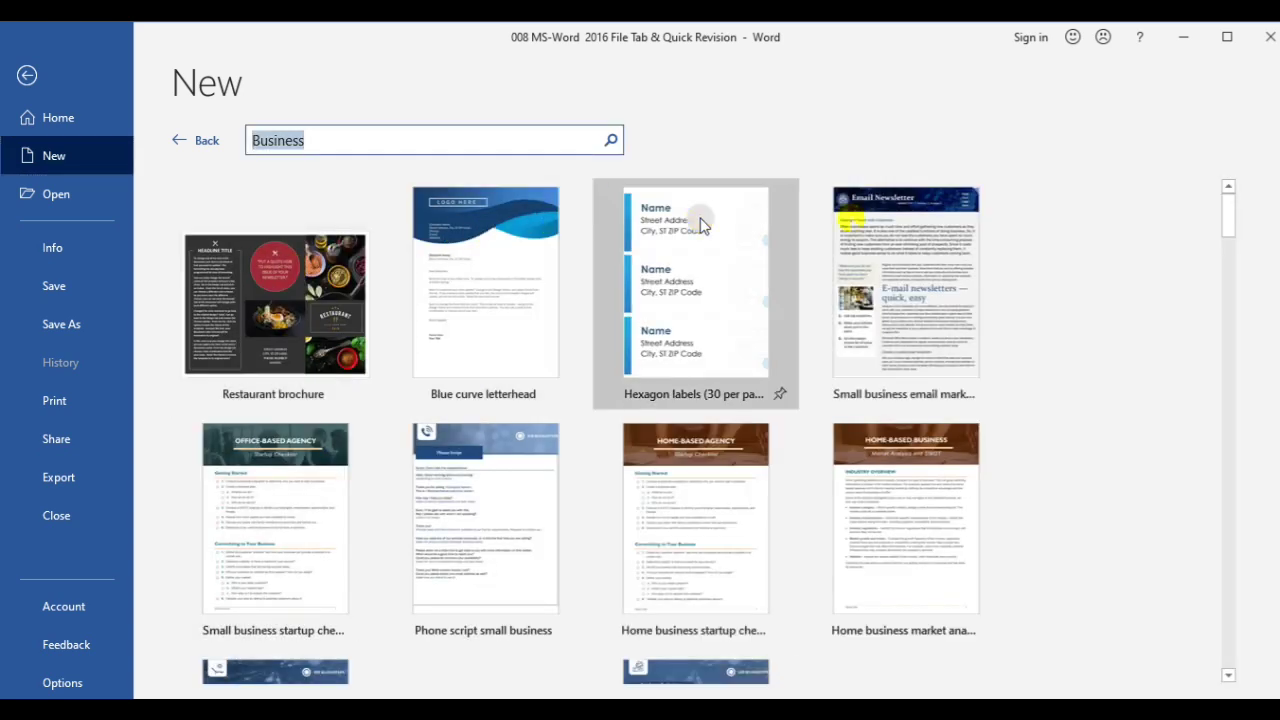
pyautogui.click(172, 141)
pyautogui.press('Escape')
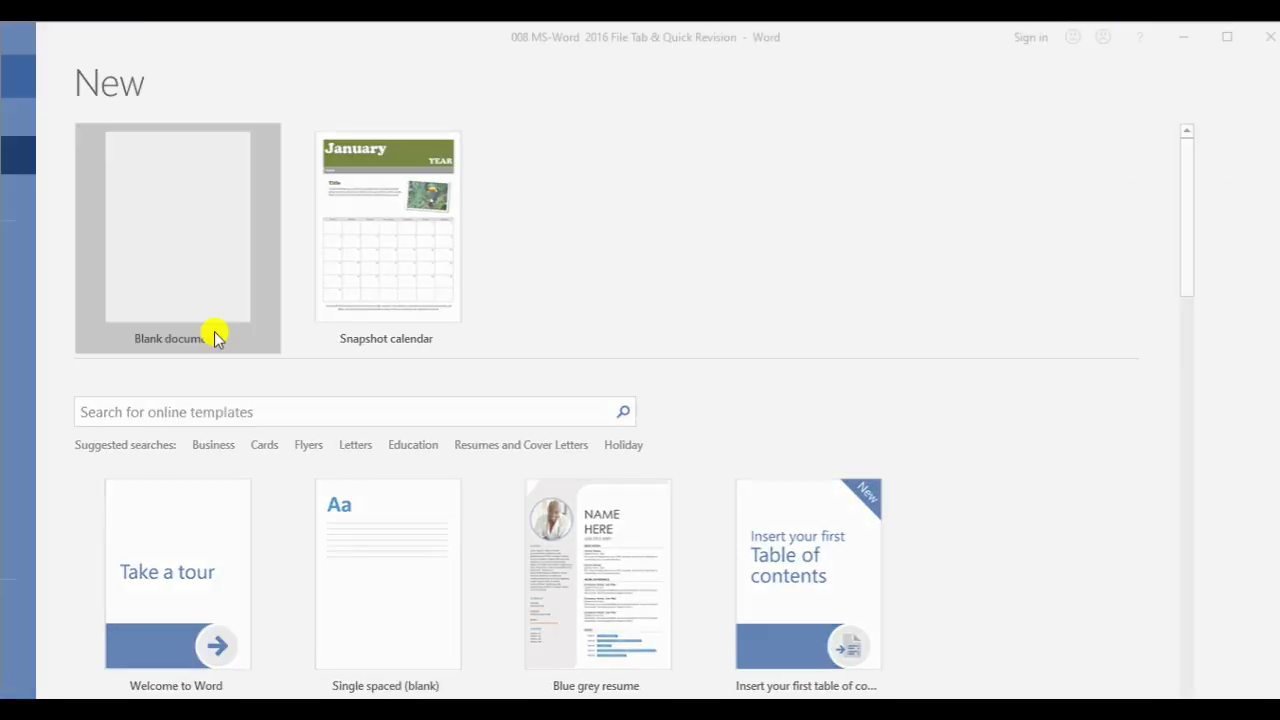
# Create a new blank document with Ctrl+N, close it, and reopen the File start page.
pyautogui.hotkey('ctrl', 'n')
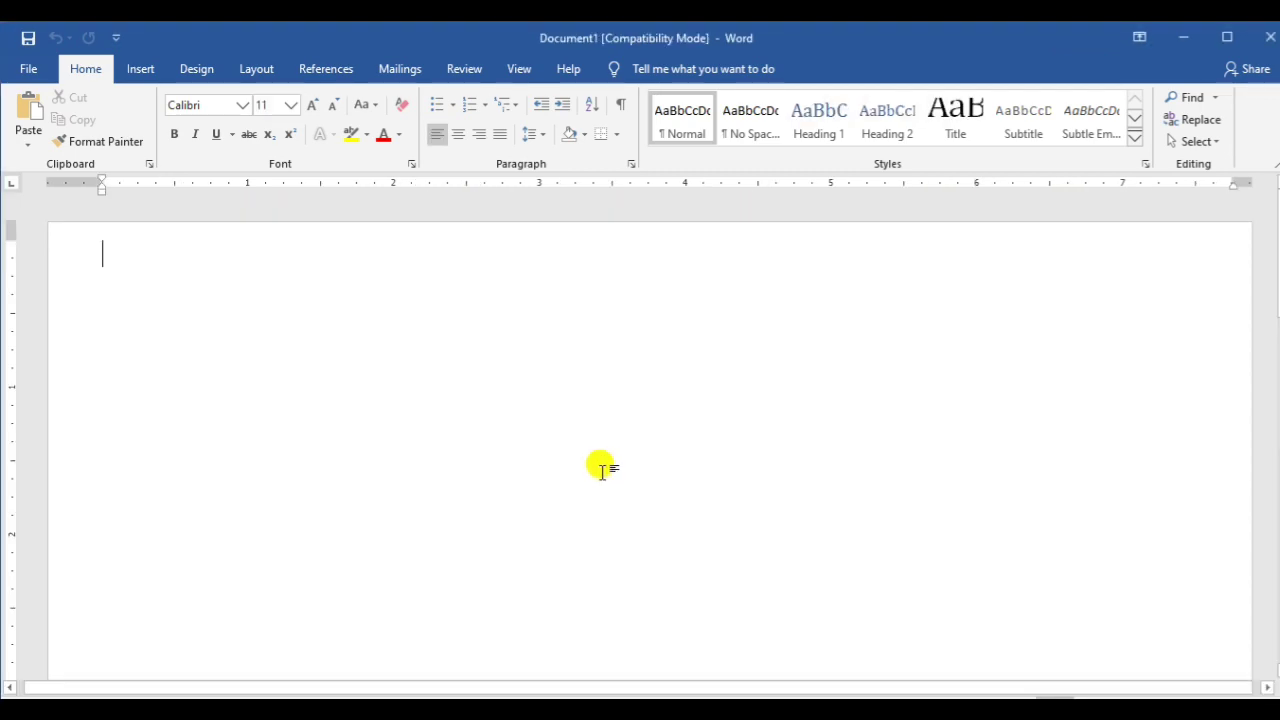
pyautogui.click(1266, 38)
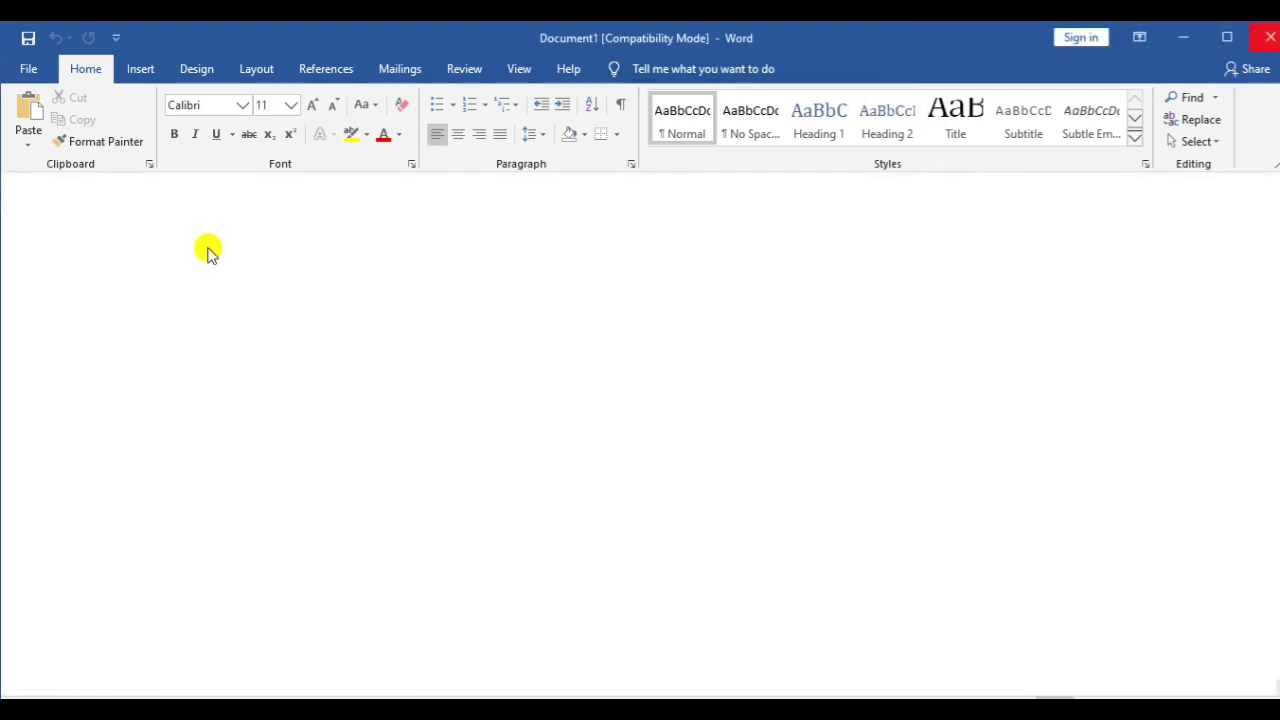
pyautogui.click(26, 70)
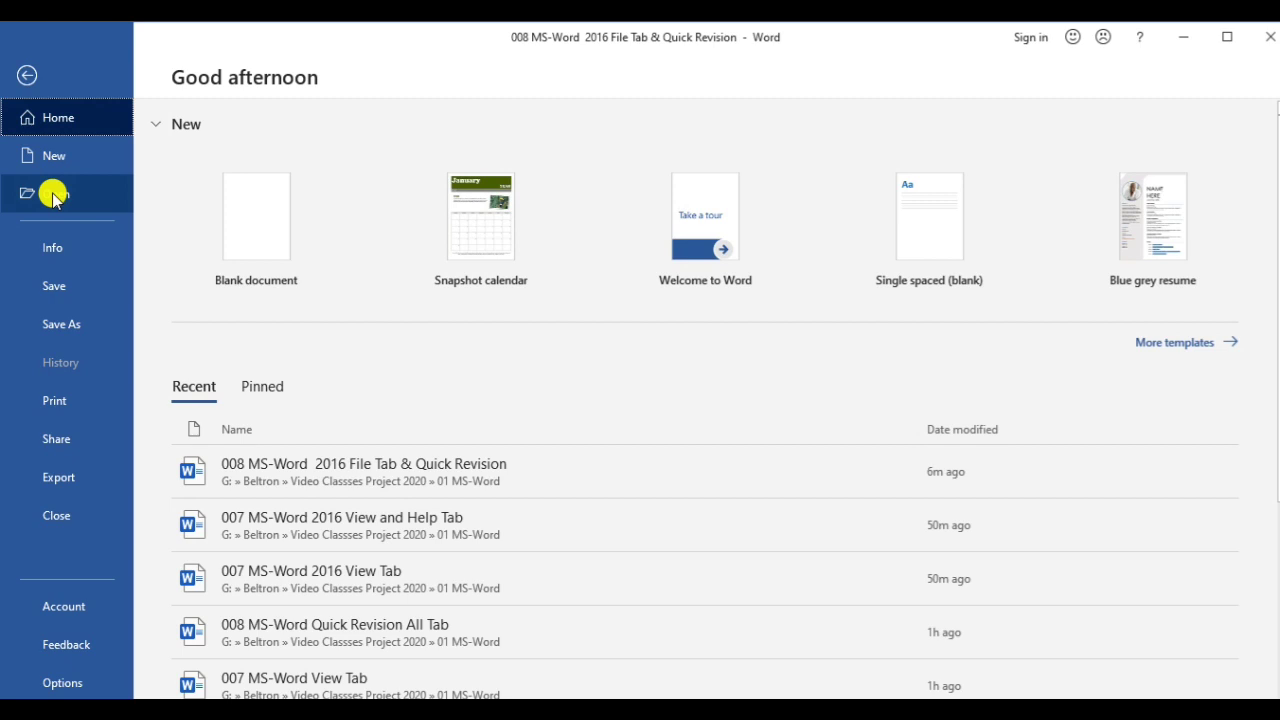
# List the current folder under Open > This PC, then switch to the Info page.
pyautogui.click(53, 199)
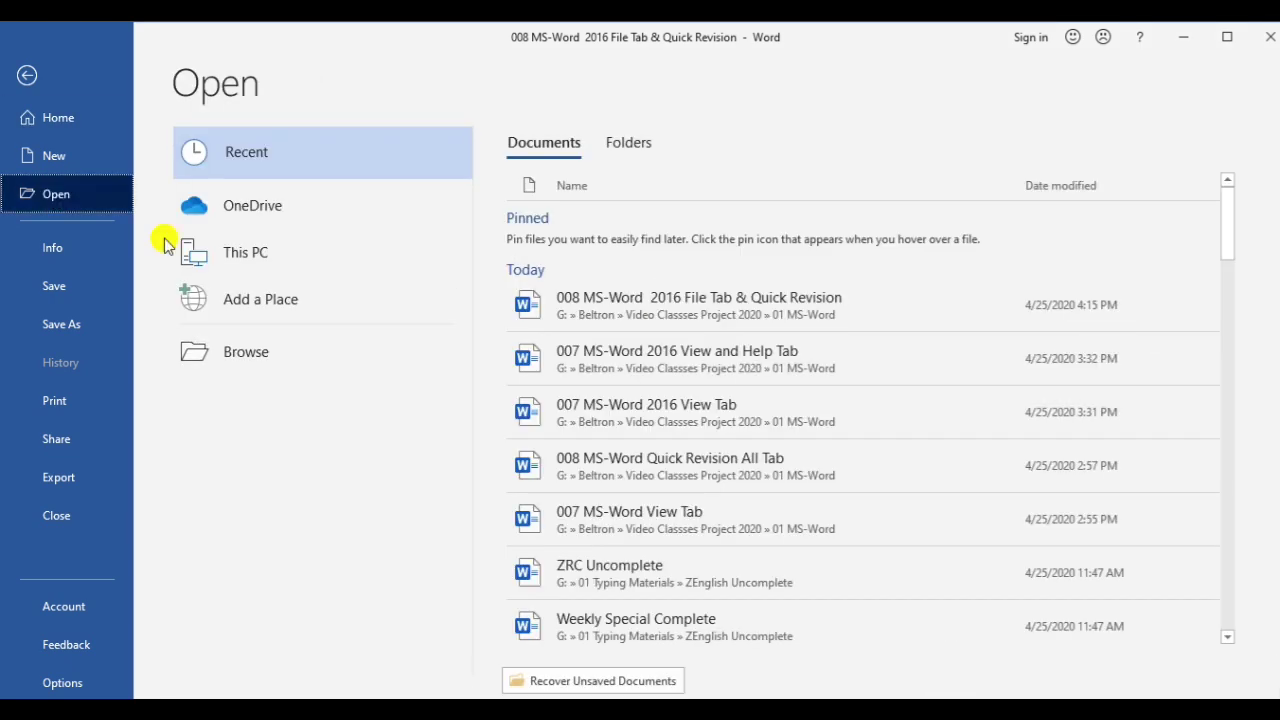
pyautogui.click(268, 258)
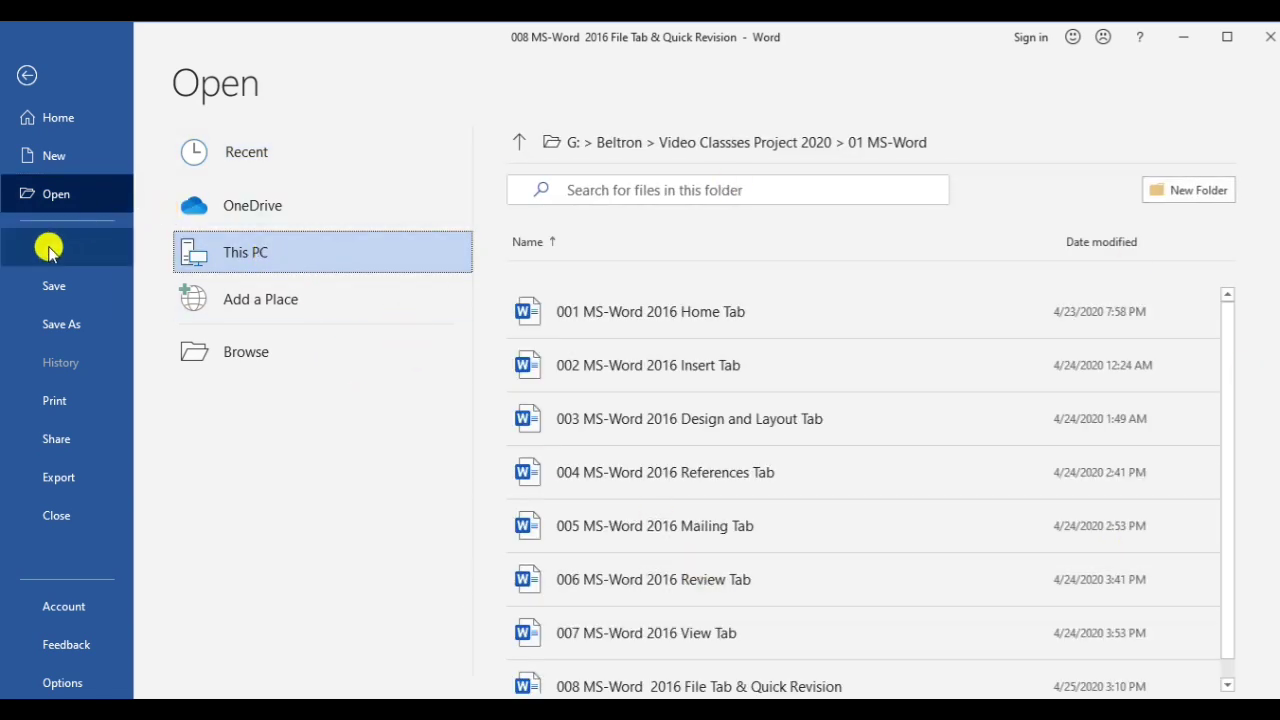
pyautogui.click(48, 252)
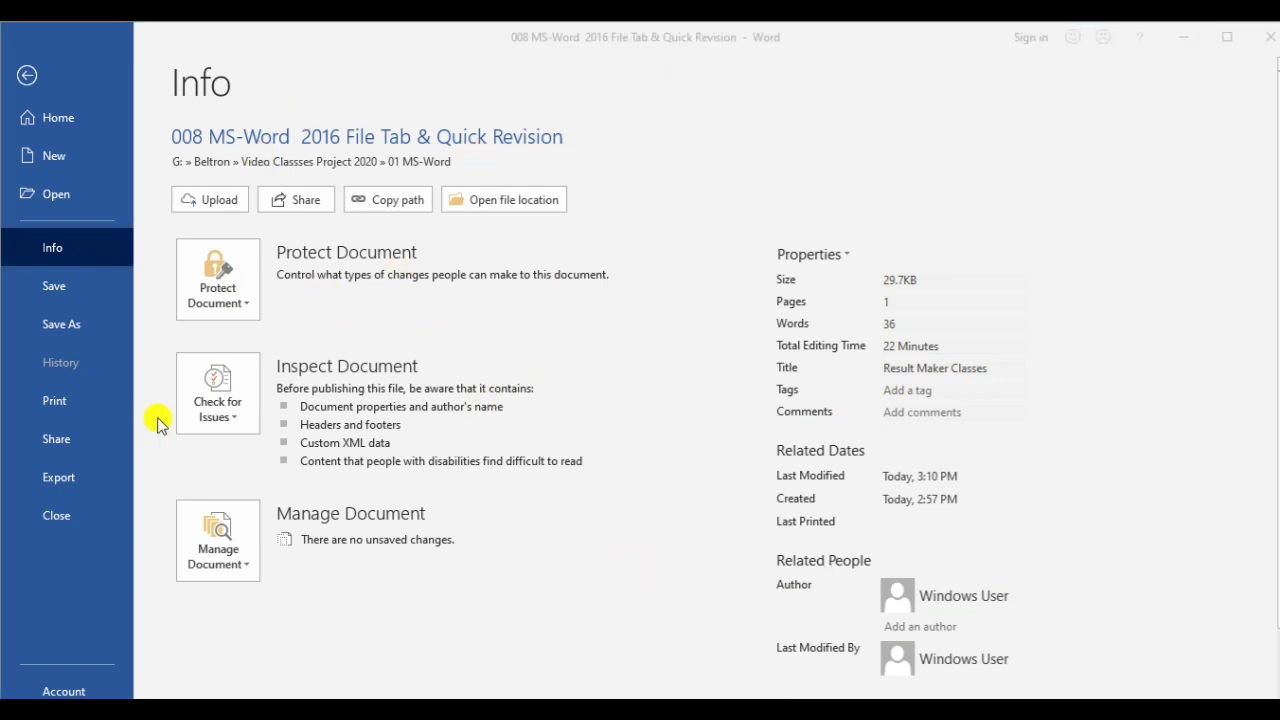
# Exit Backstage via the back arrow to the File Tab document's editing view.
pyautogui.click(60, 288)
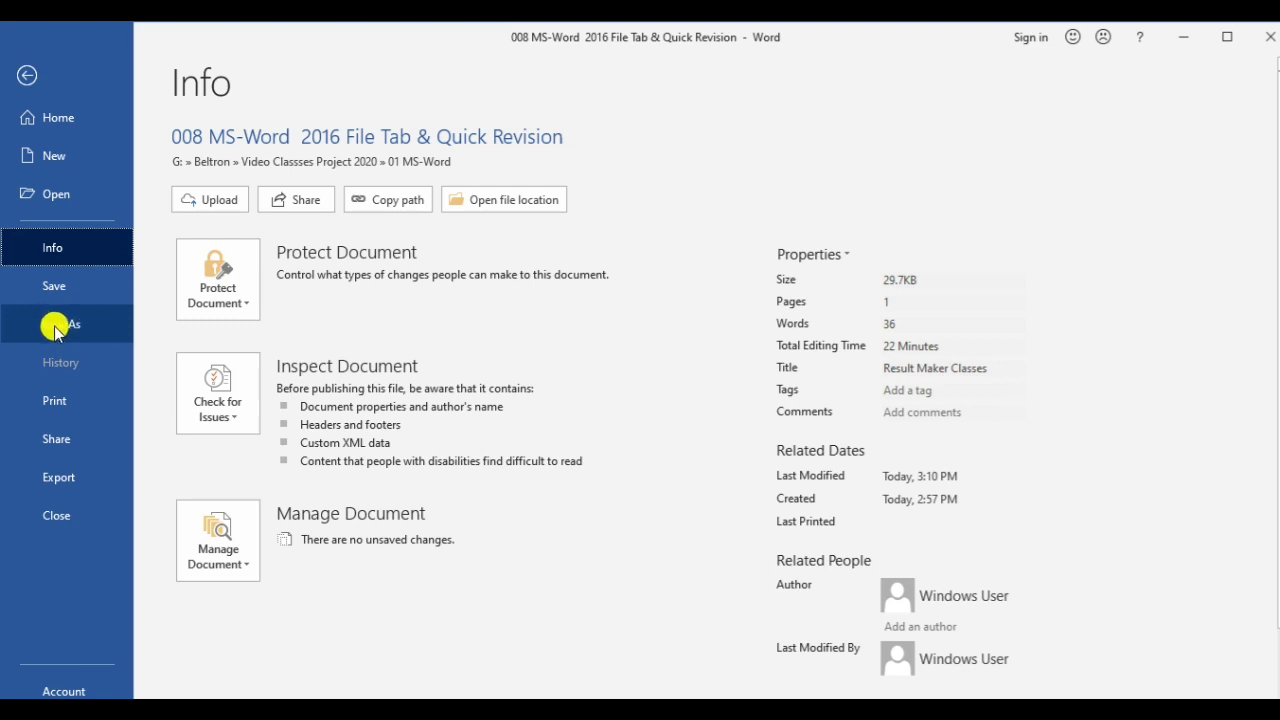
pyautogui.click(27, 78)
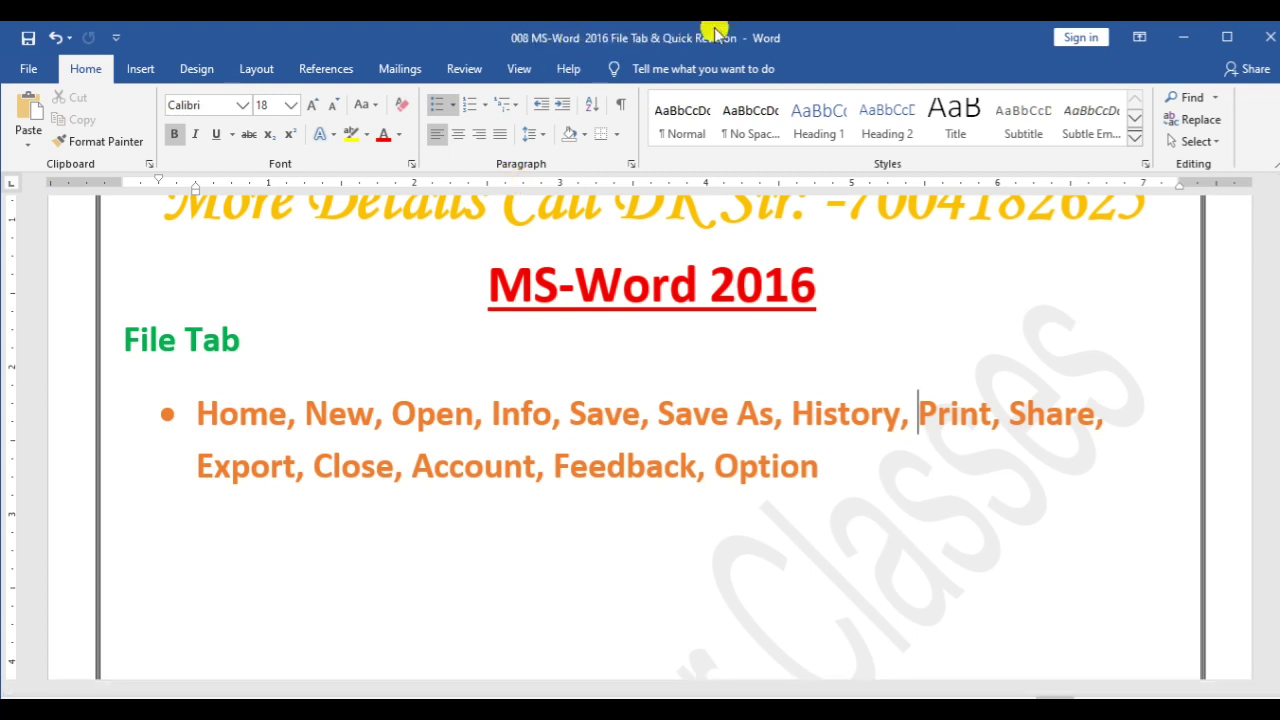
# Go to File > Save As, scroll the recent folders, and Browse to open the Save As dialog.
pyautogui.click(25, 70)
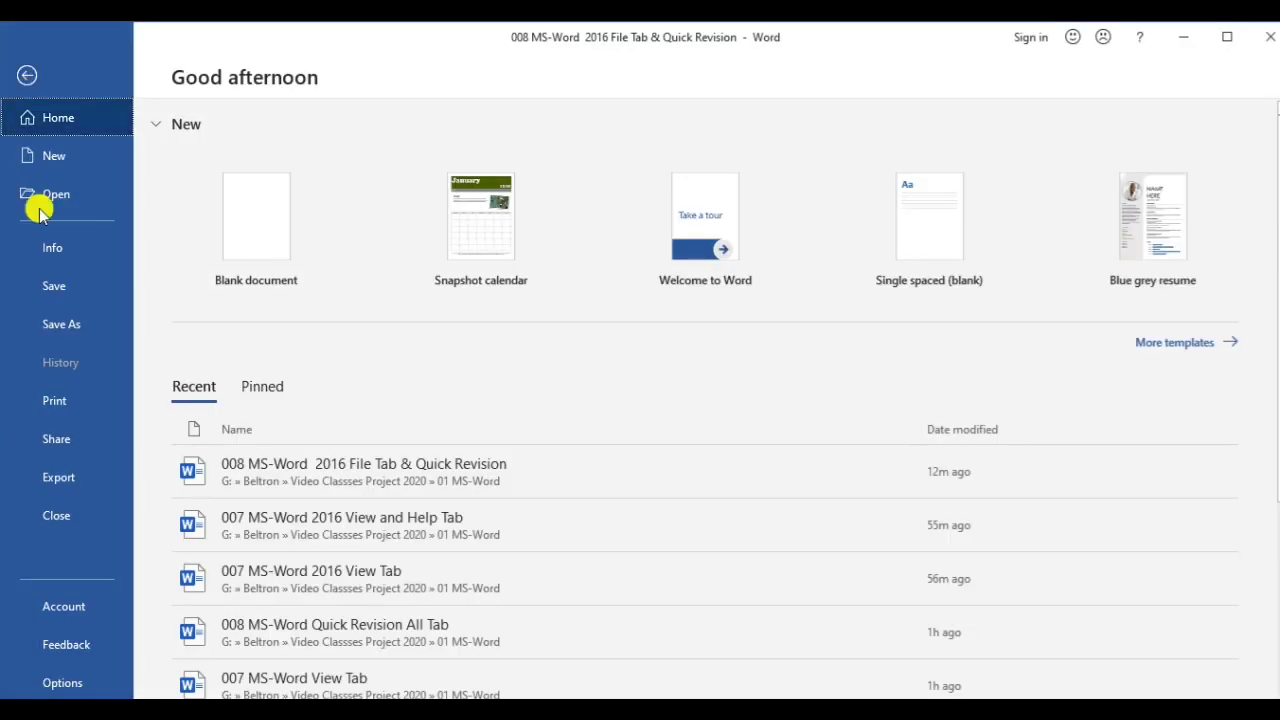
pyautogui.click(60, 326)
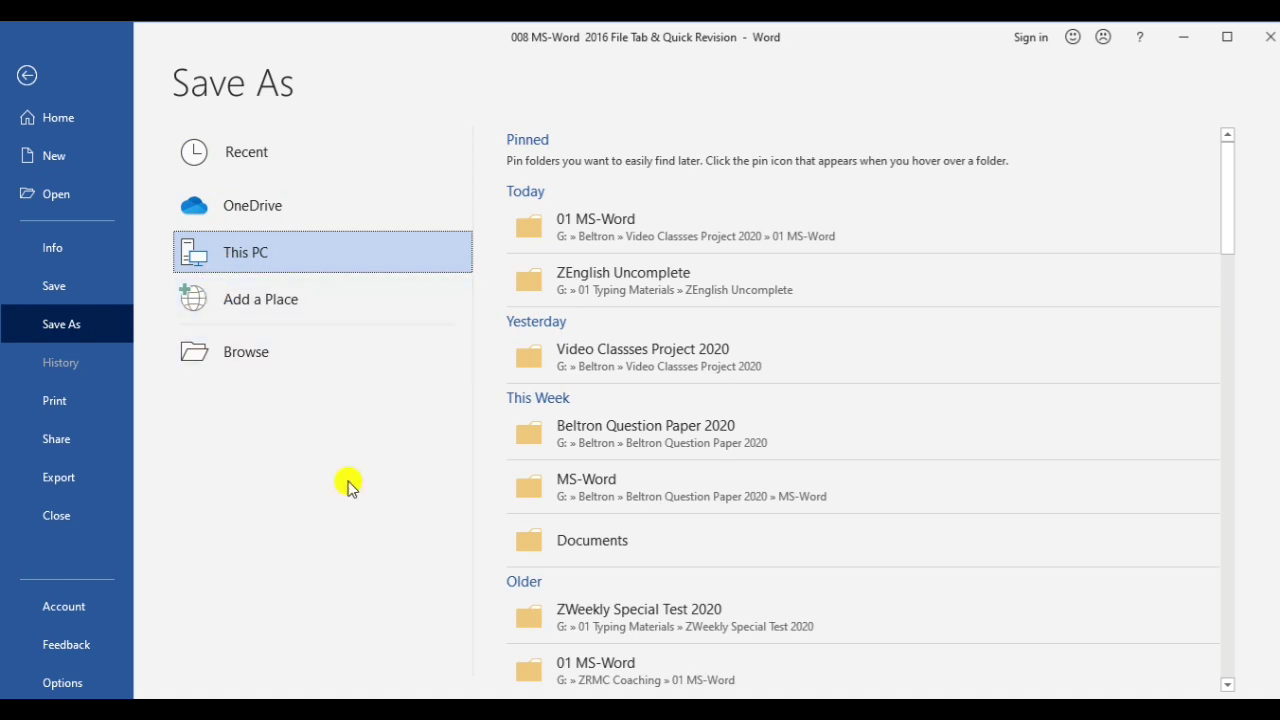
pyautogui.scroll(-2, 709, 569)
pyautogui.scroll(-2, 654, 569)
pyautogui.scroll(-3, 667, 612)
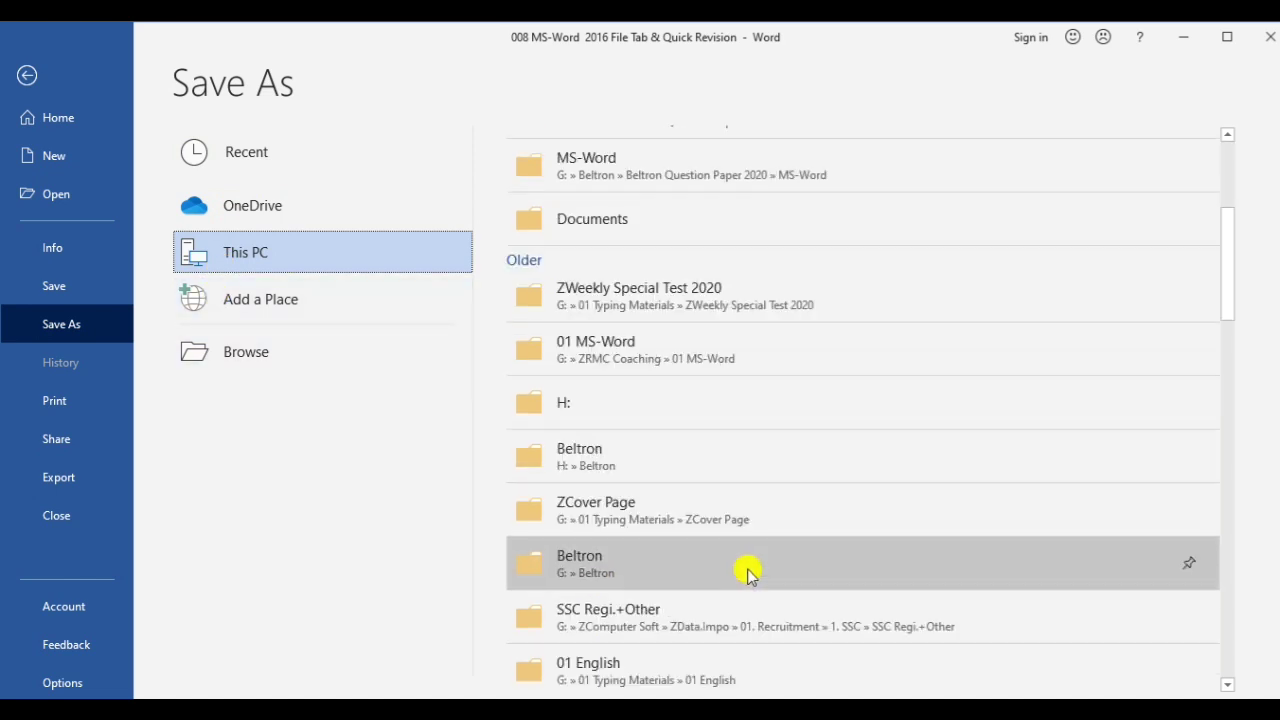
pyautogui.scroll(-5, 749, 571)
pyautogui.scroll(-5, 749, 571)
pyautogui.scroll(-1, 750, 573)
pyautogui.scroll(-3, 750, 573)
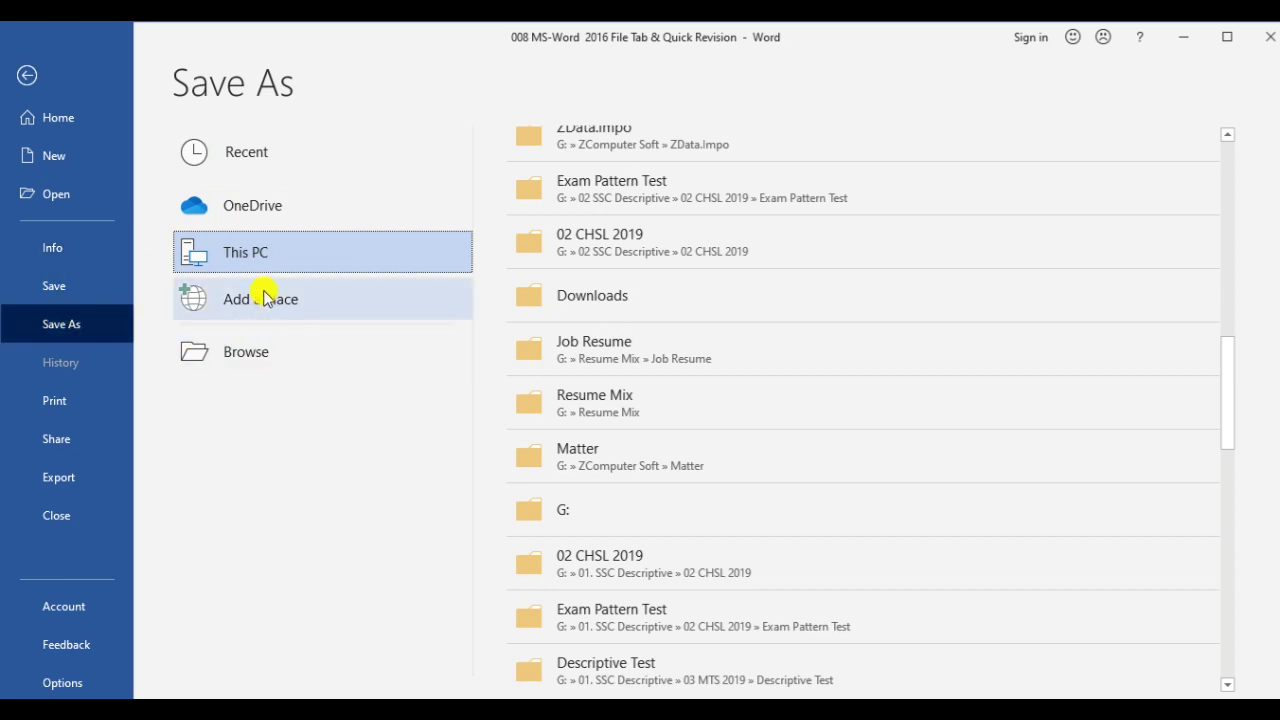
pyautogui.click(244, 345)
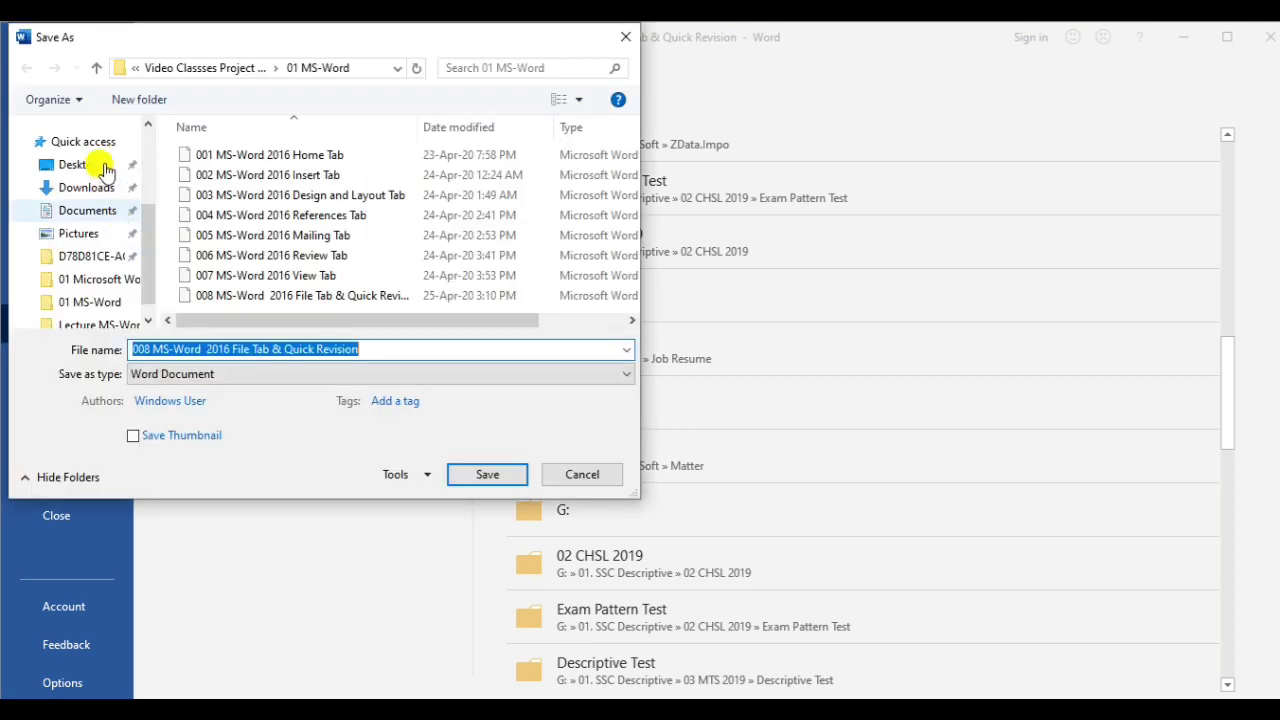
# Save a copy in the Documents folder named 'Result Maker Classes'.
pyautogui.scroll(-5, 100, 170)
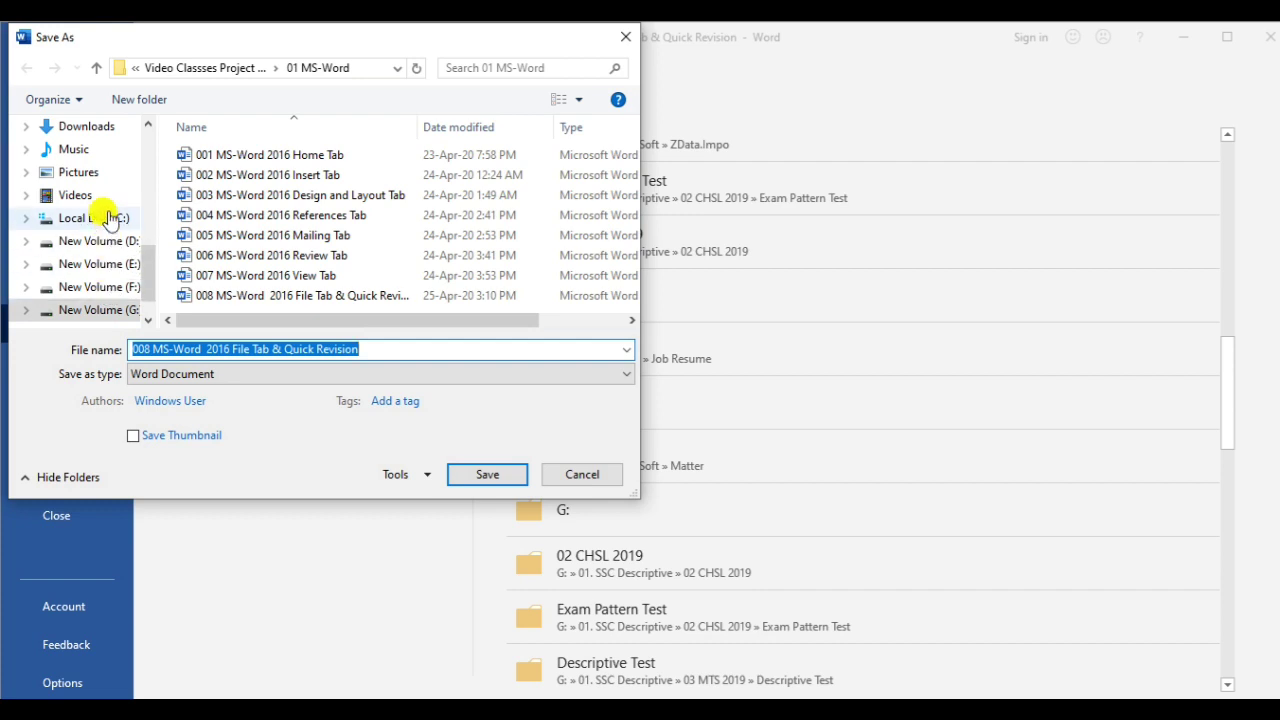
pyautogui.click(147, 124)
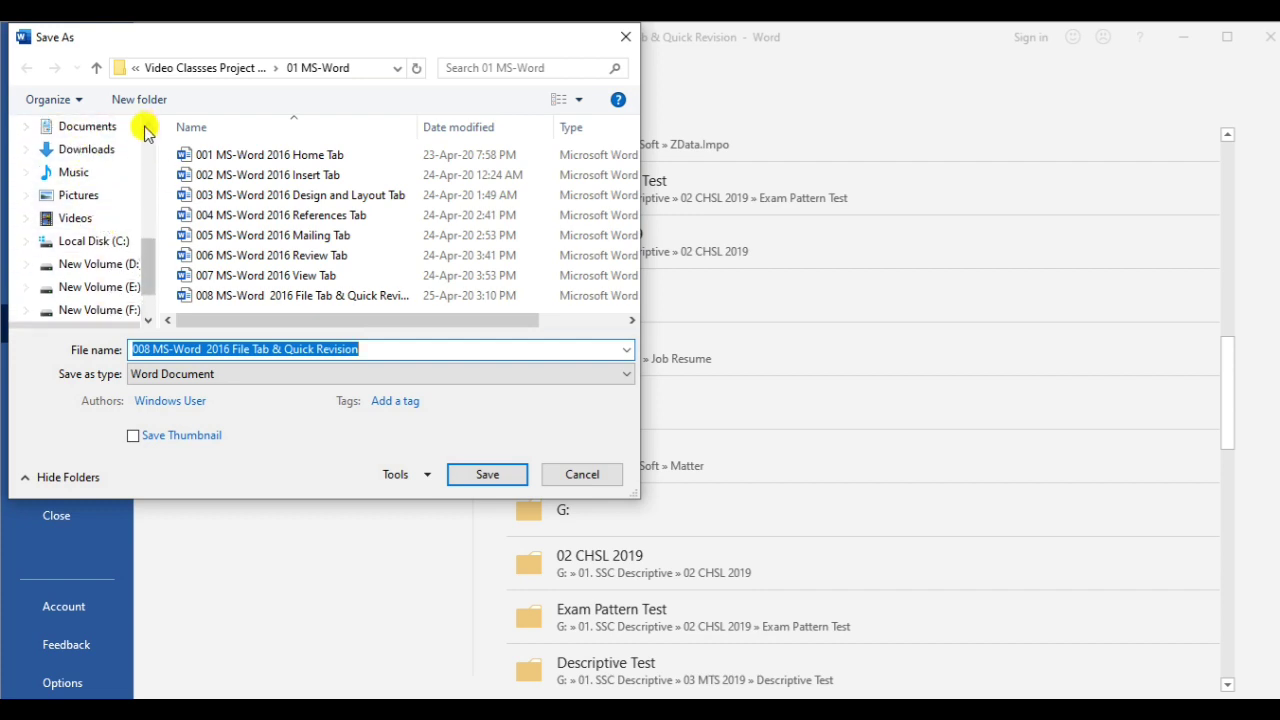
pyautogui.click(75, 127)
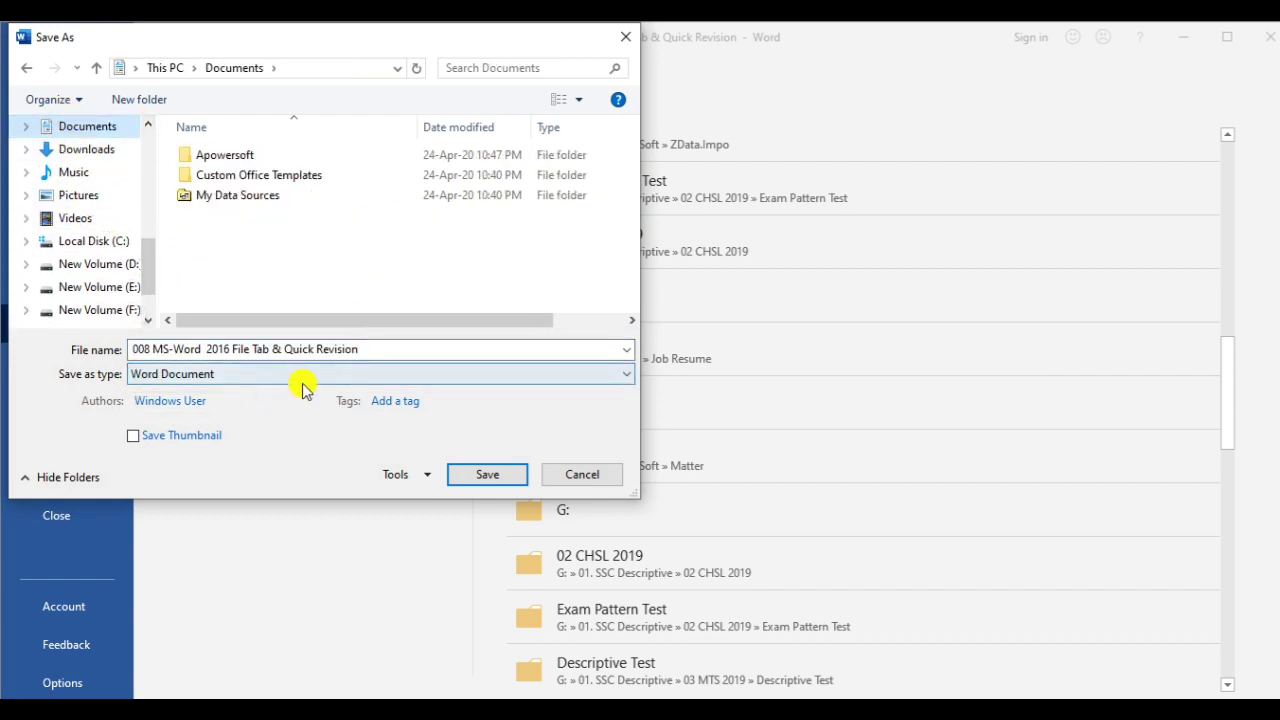
pyautogui.click(376, 341)
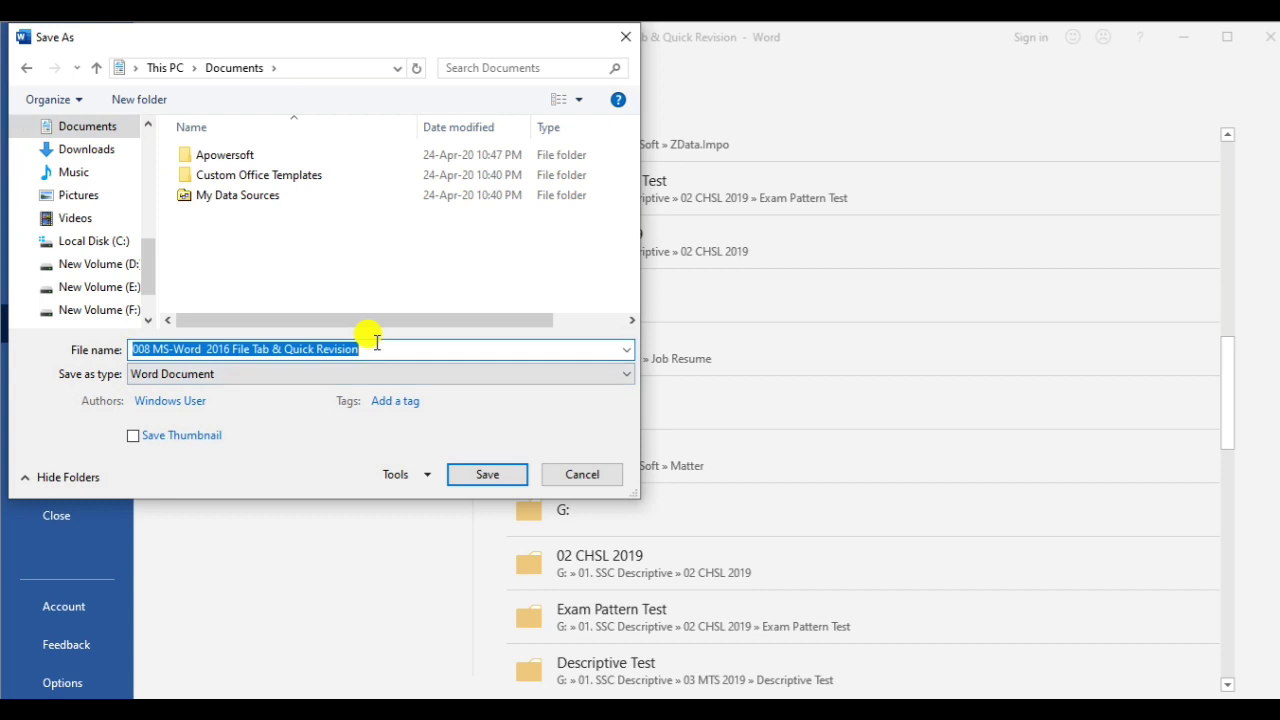
pyautogui.write('Result Maker Classes')
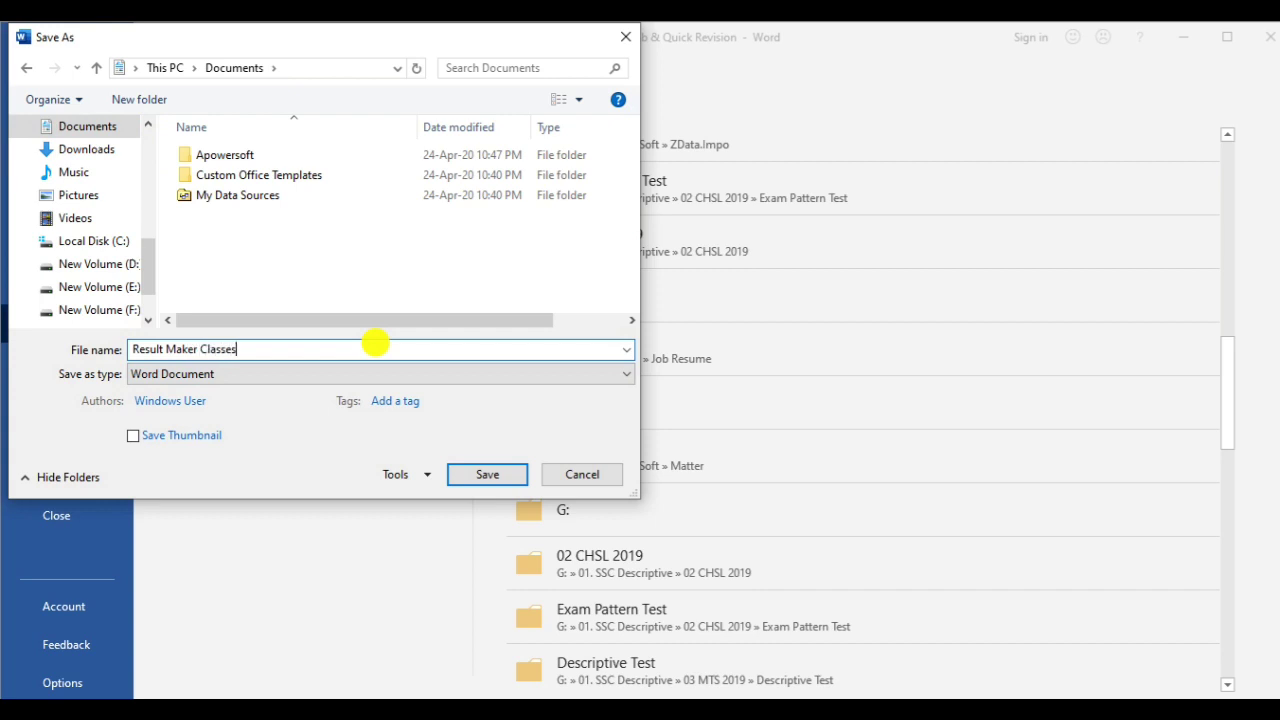
pyautogui.click(487, 476)
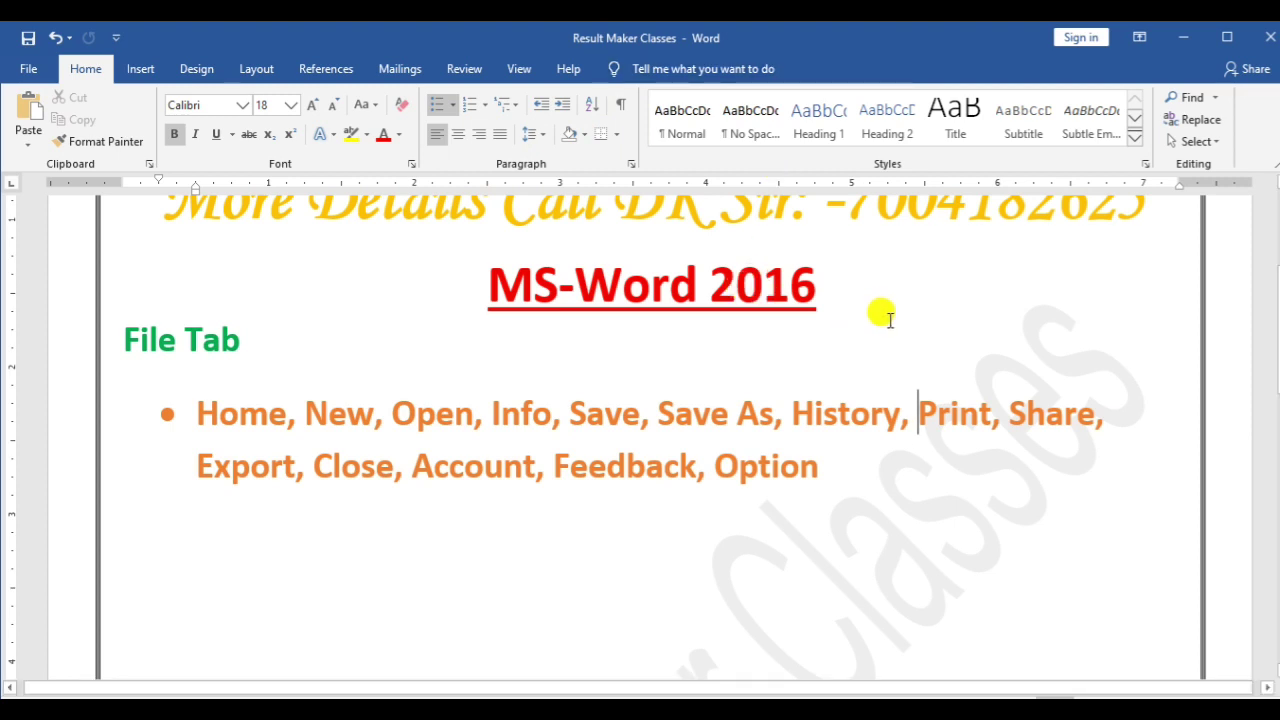
# Show the Print page and preview for Result Maker Classes.
pyautogui.click(18, 70)
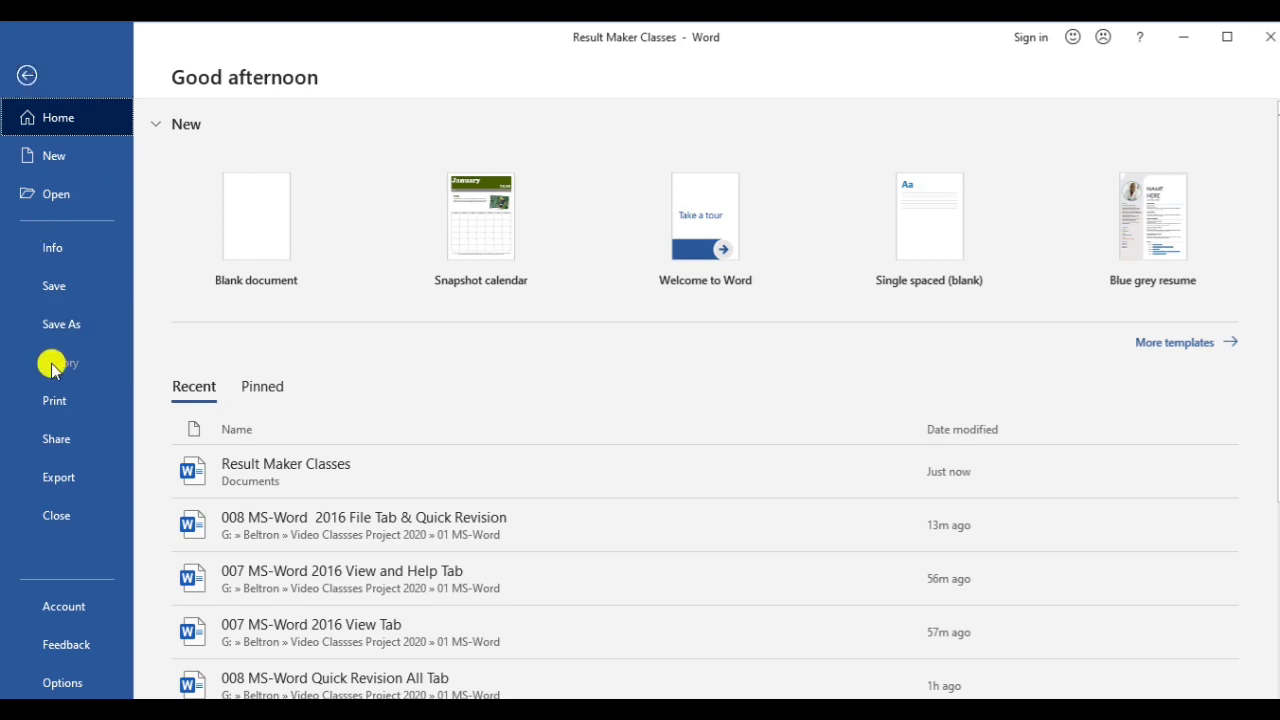
pyautogui.scroll(-3, 565, 563)
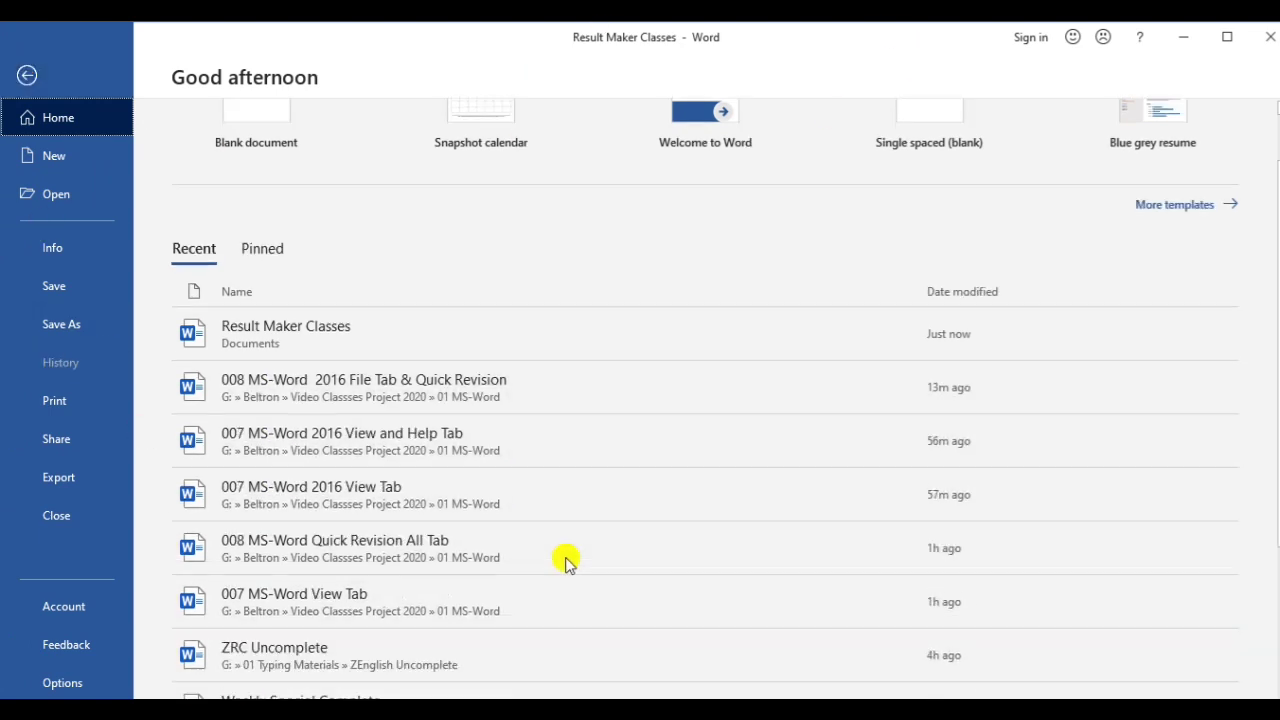
pyautogui.scroll(-3, 565, 563)
pyautogui.scroll(5, 565, 563)
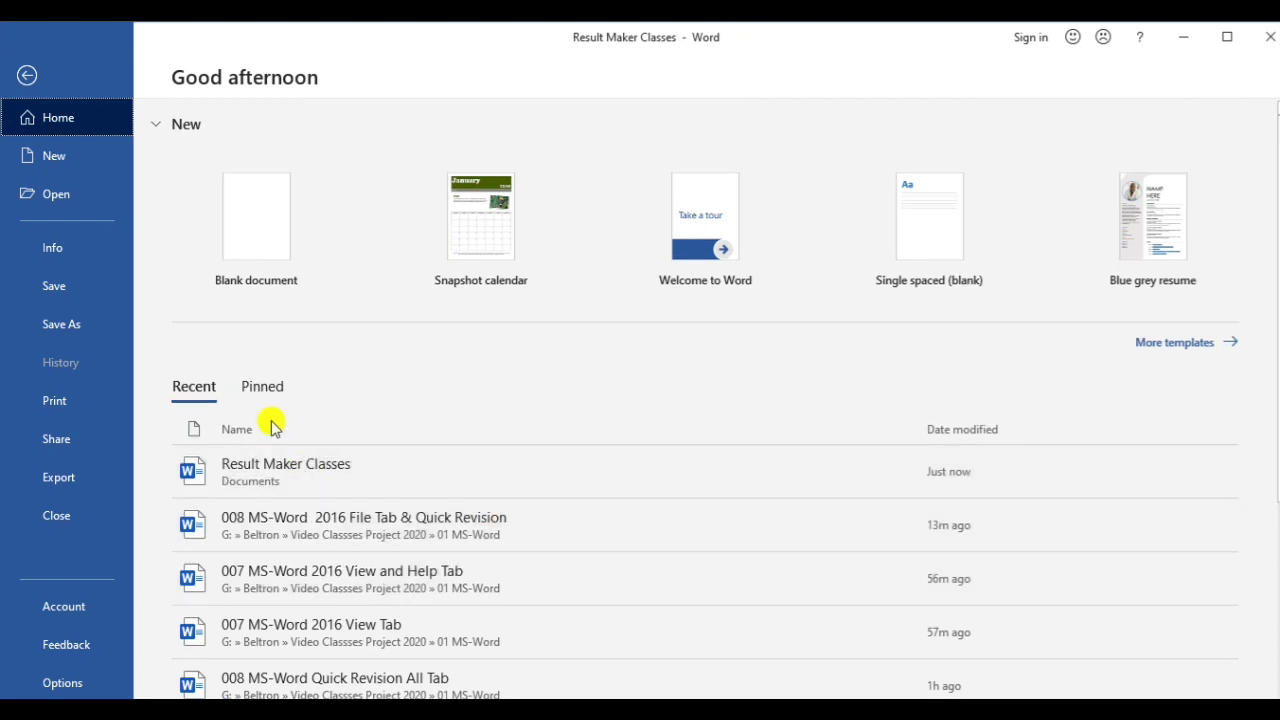
pyautogui.click(52, 402)
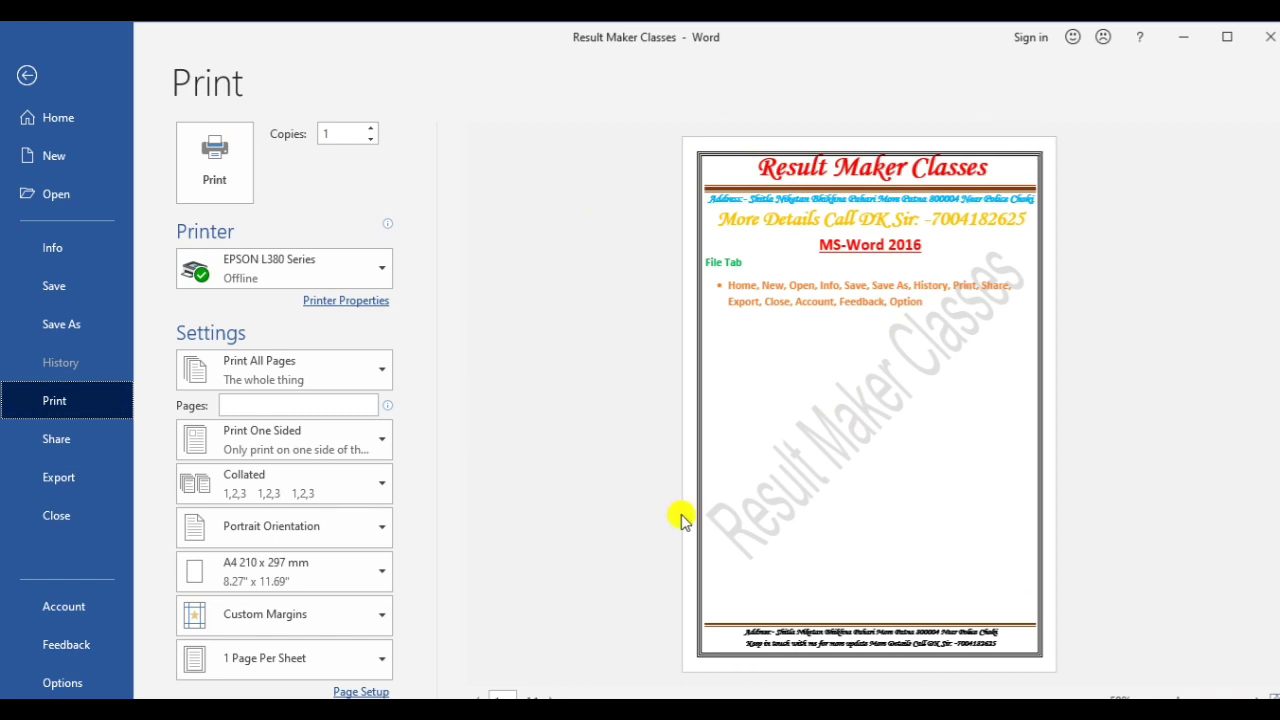
# Review the page-range and sided-printing choices unchanged, then show the orientation options.
pyautogui.click(371, 375)
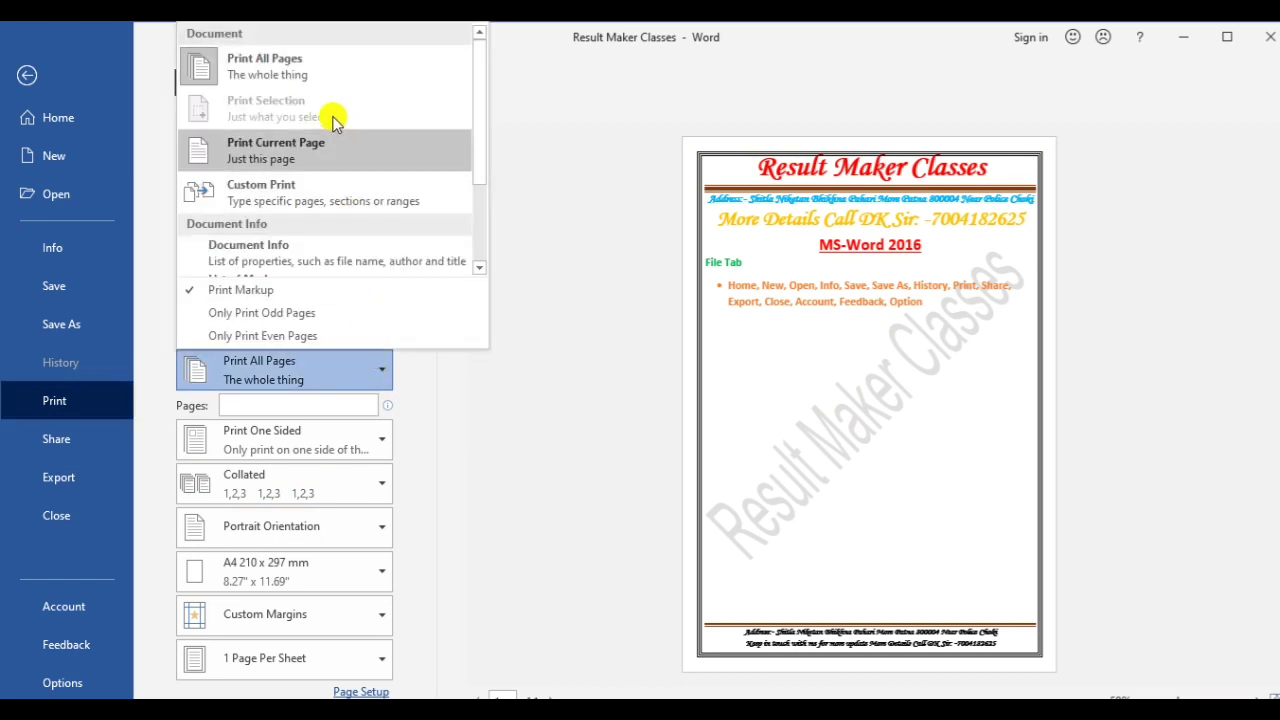
pyautogui.click(528, 233)
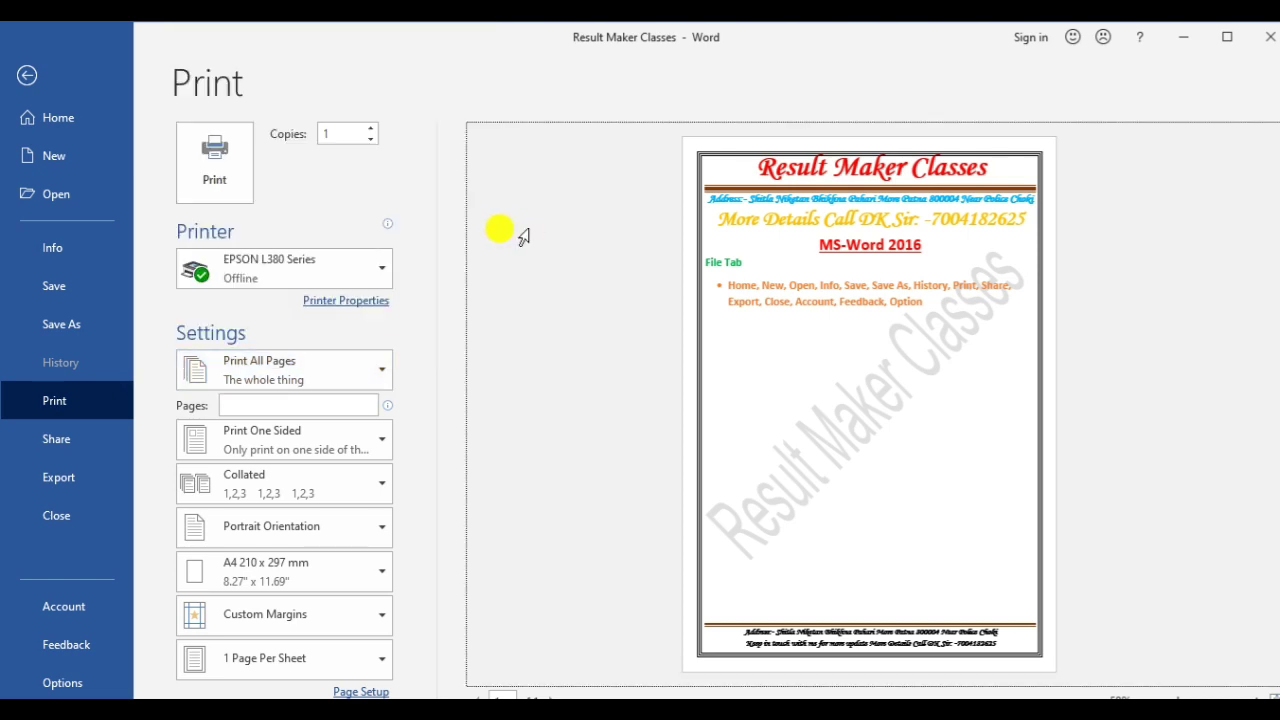
pyautogui.click(373, 447)
pyautogui.click(373, 447)
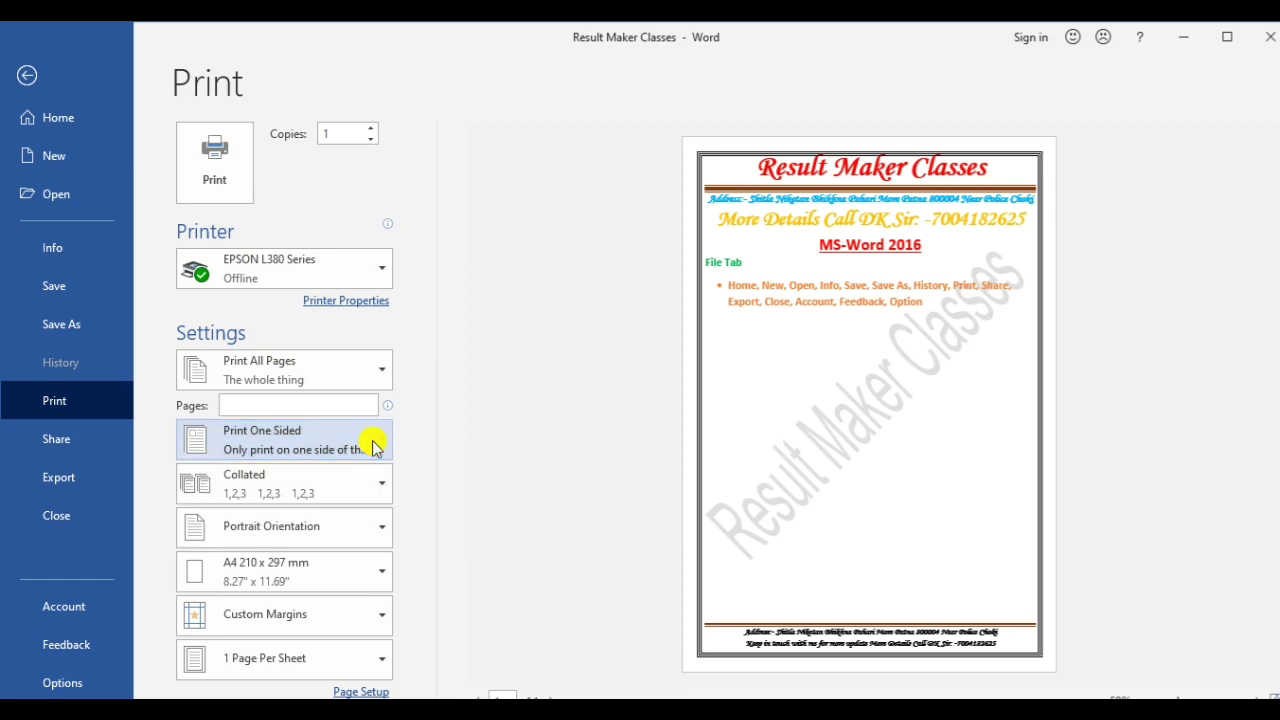
pyautogui.click(352, 529)
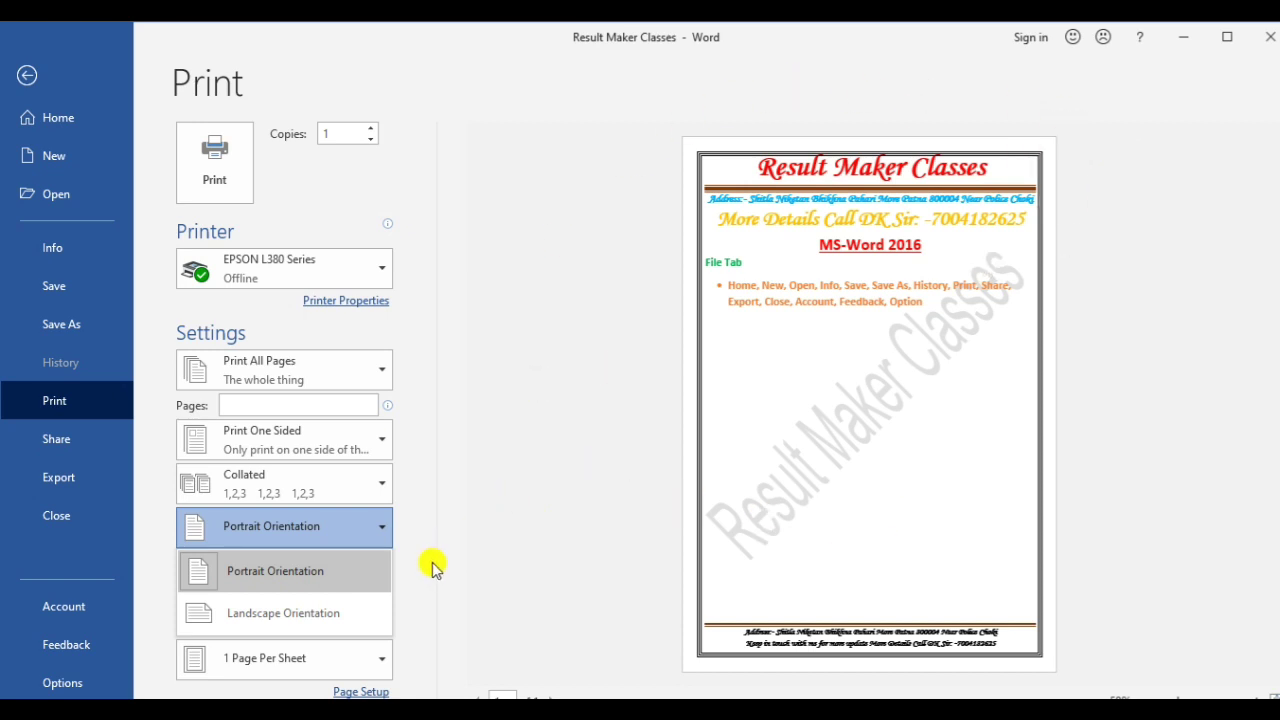
# Switch the printout to Landscape Orientation and keep A4 210 x 297 mm paper.
pyautogui.click(286, 614)
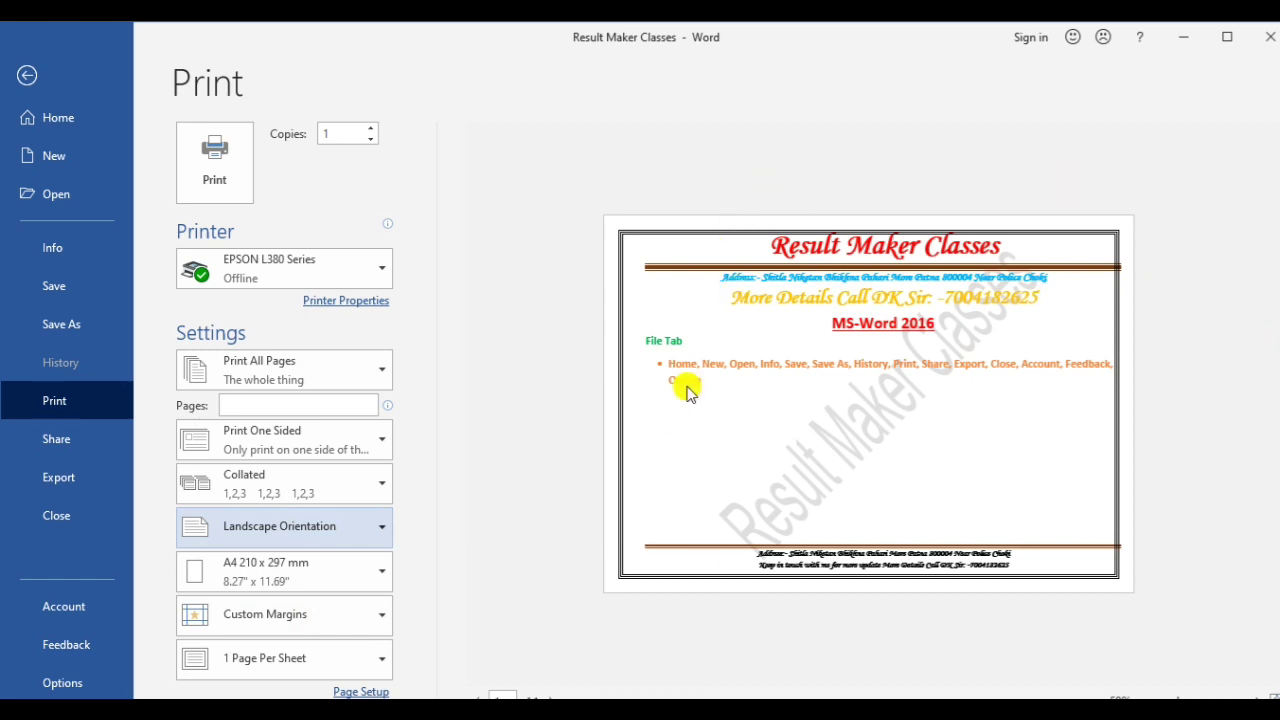
pyautogui.click(363, 578)
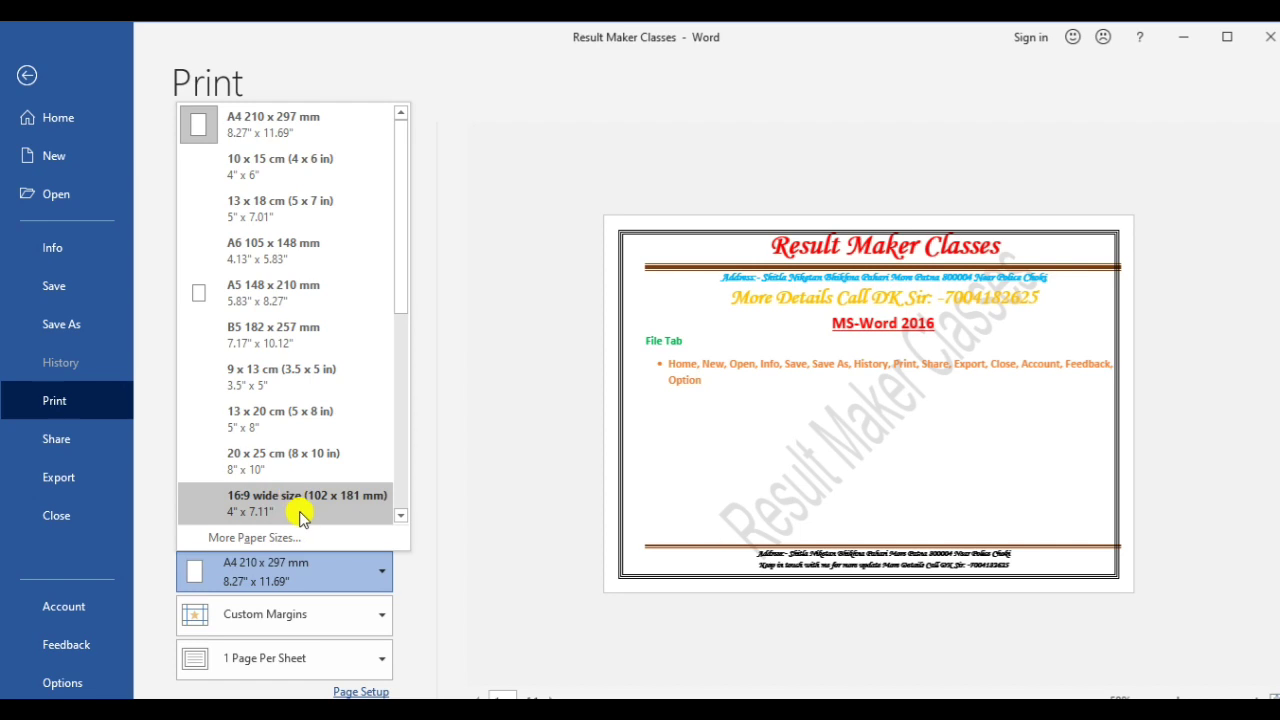
pyautogui.scroll(-5, 315, 272)
pyautogui.scroll(5, 313, 272)
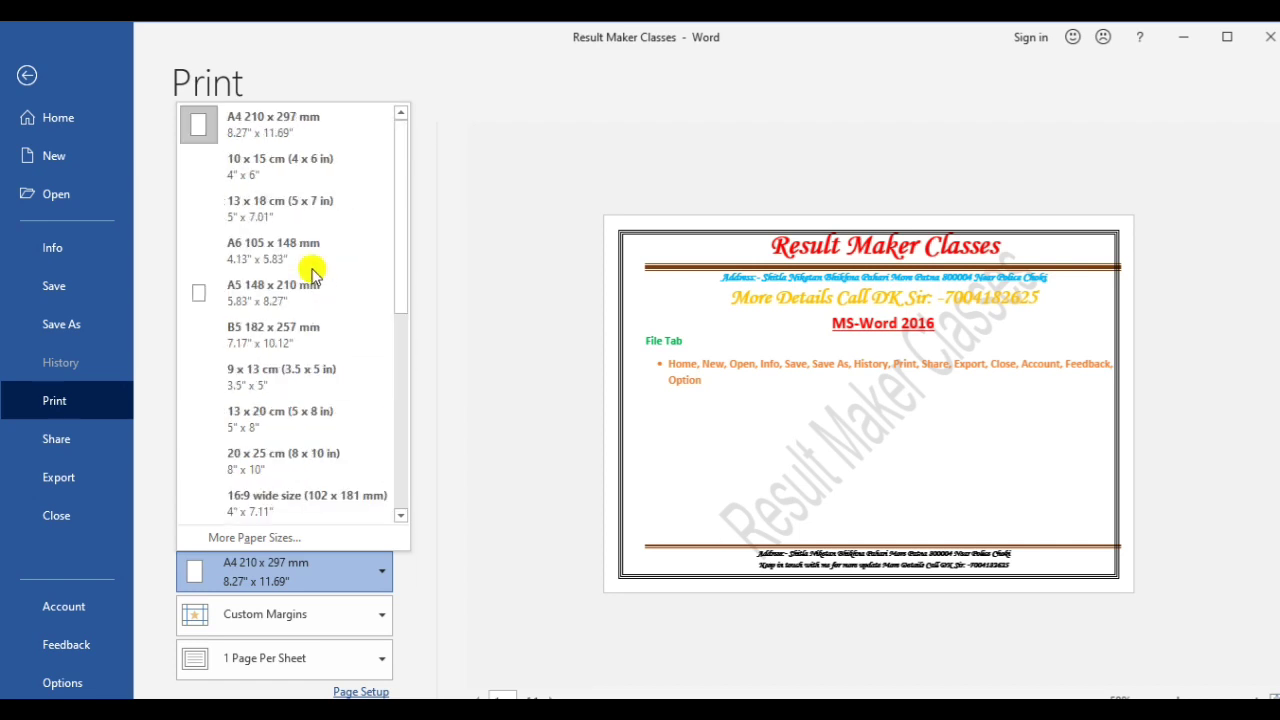
pyautogui.click(541, 175)
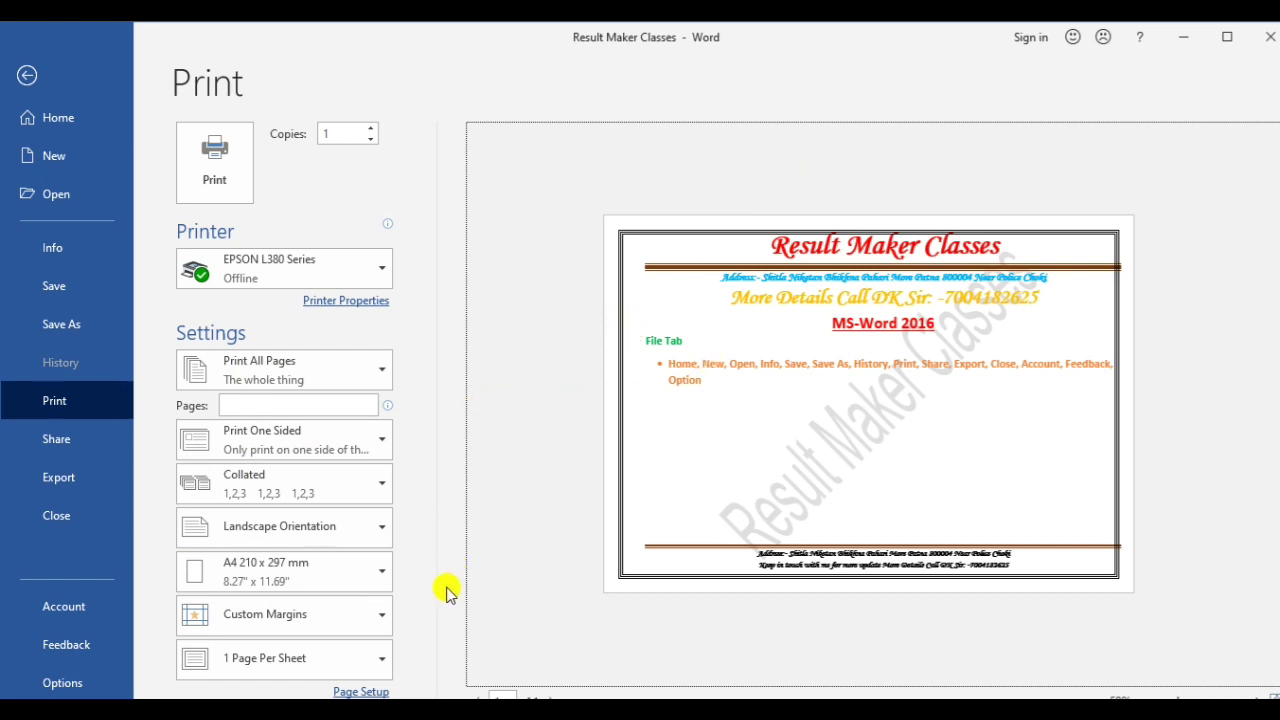
pyautogui.click(380, 620)
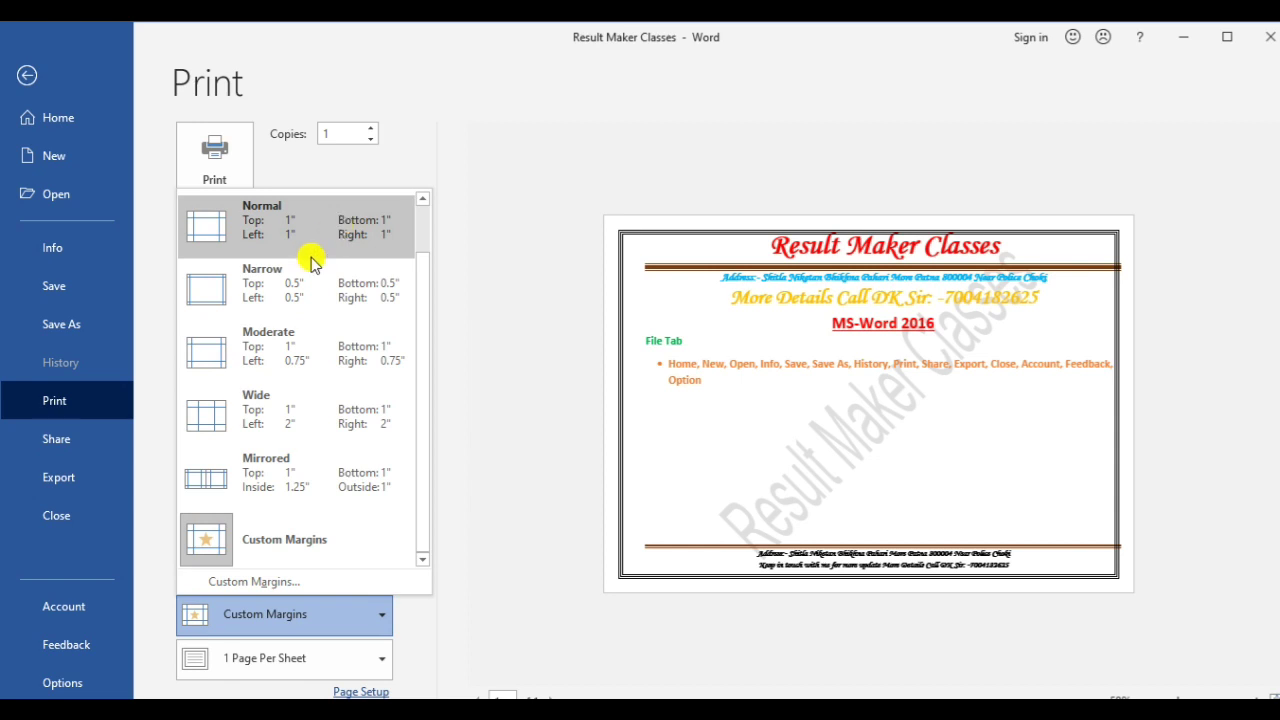
# Apply Mirrored margins and open the EPSON L380 Series printer properties.
pyautogui.click(279, 476)
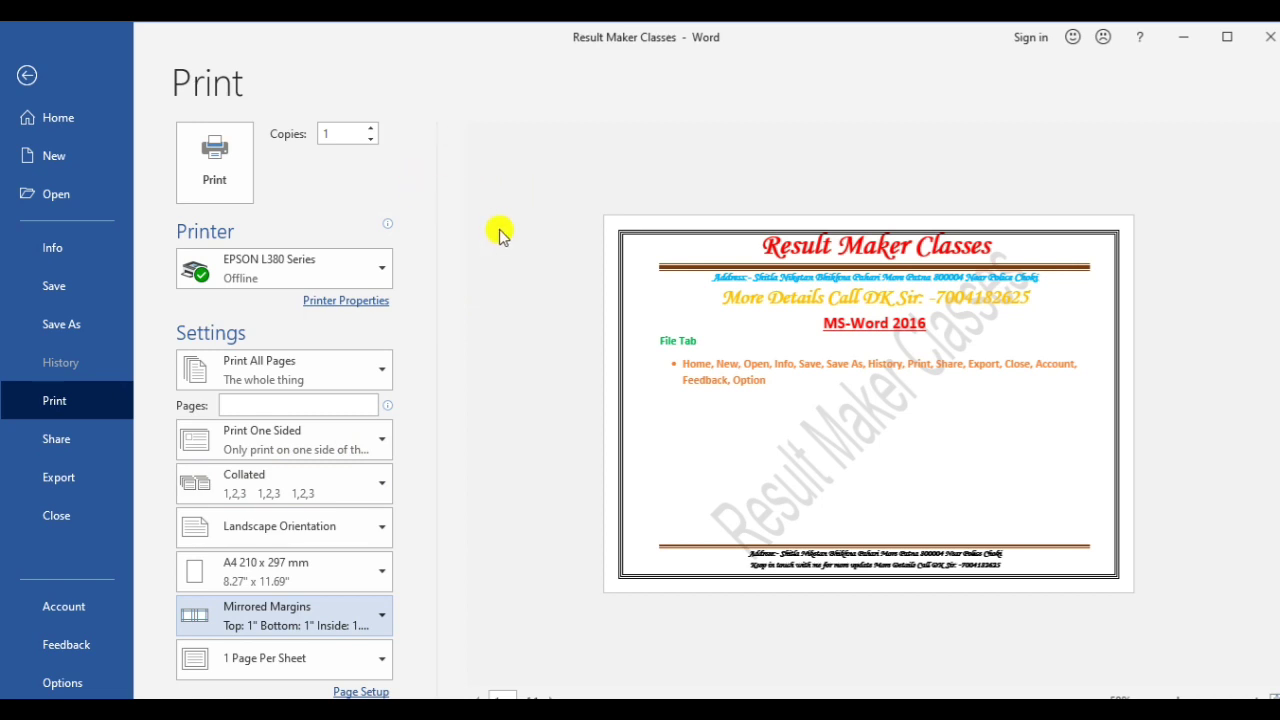
pyautogui.click(346, 304)
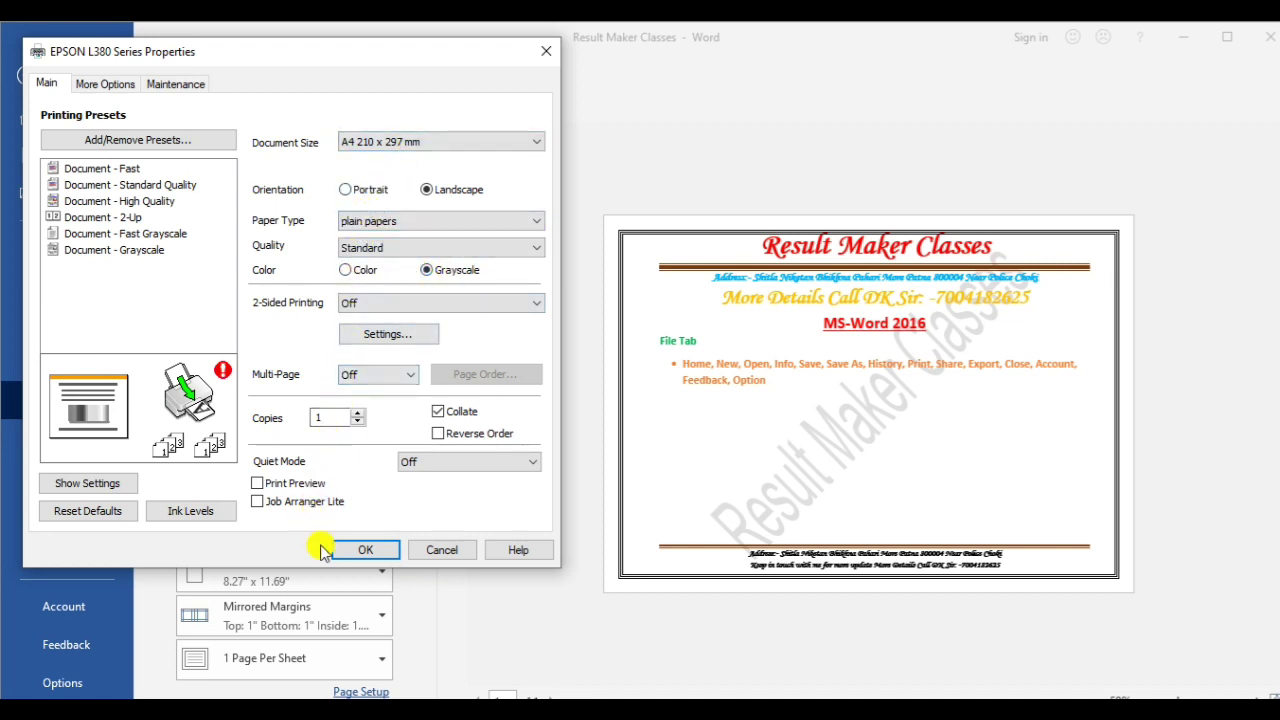
# View the printer's More Options and Maintenance tabs, then cancel without changes.
pyautogui.click(100, 85)
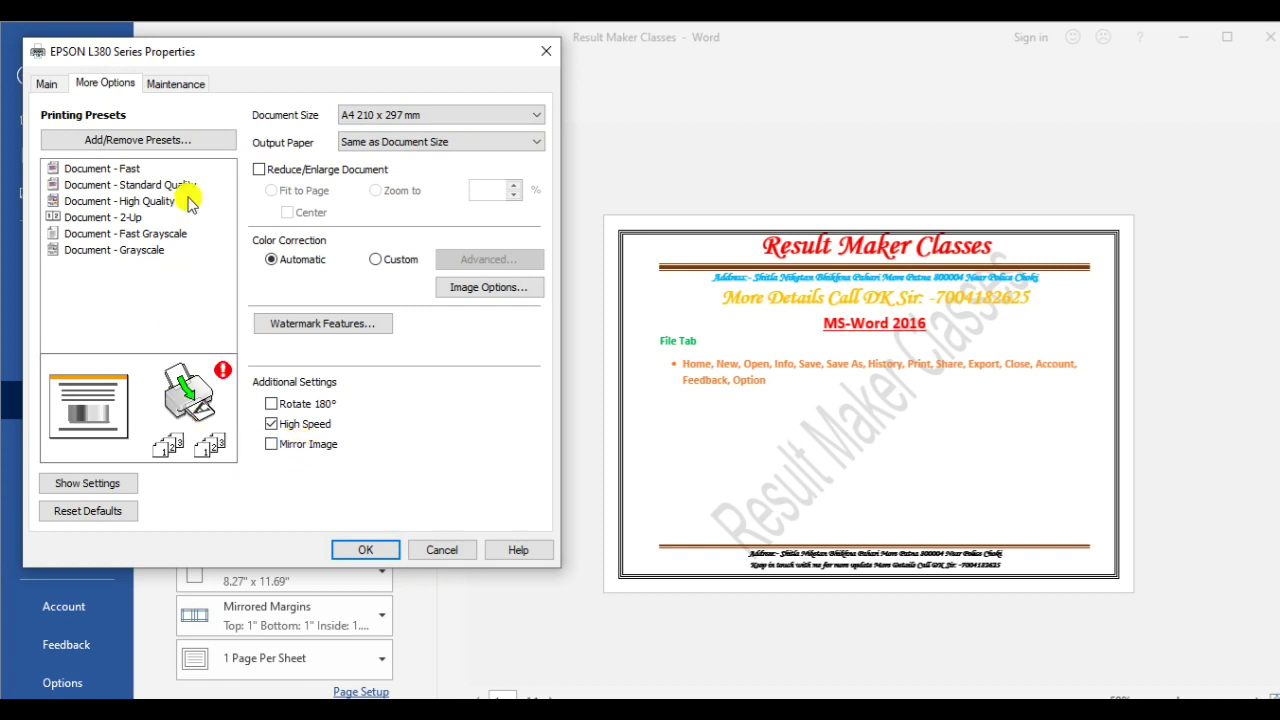
pyautogui.click(173, 85)
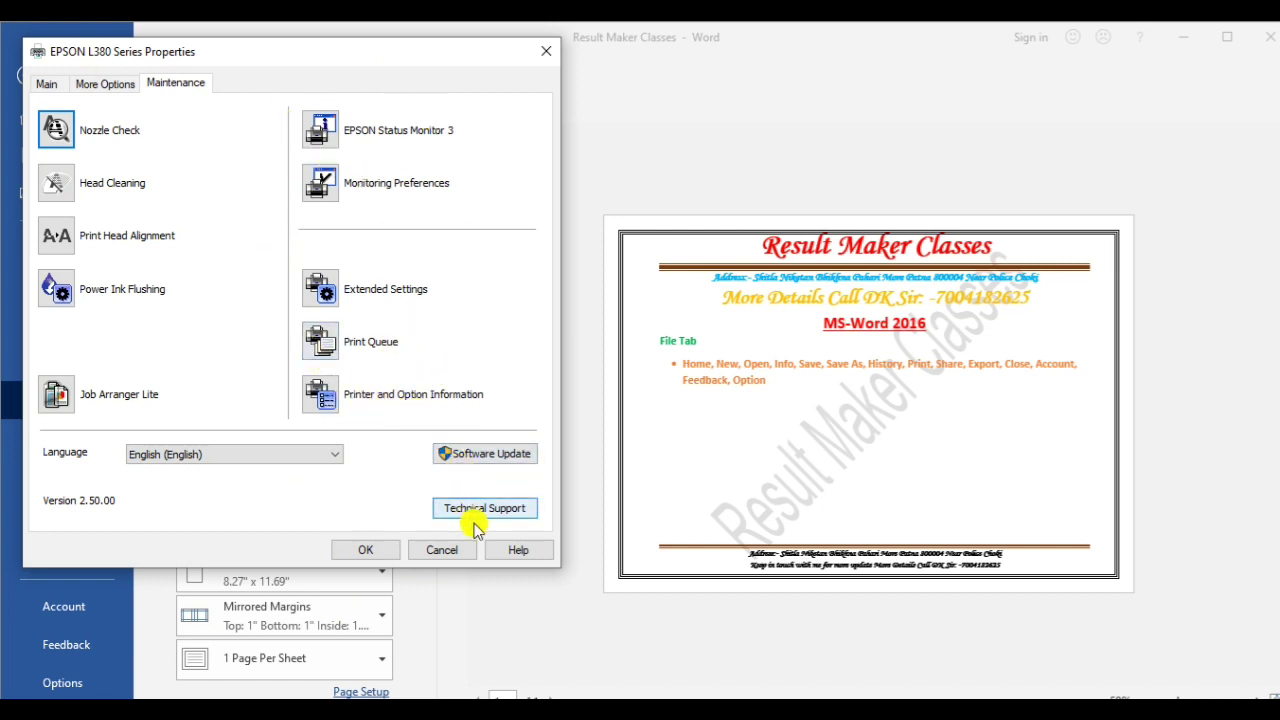
pyautogui.click(457, 549)
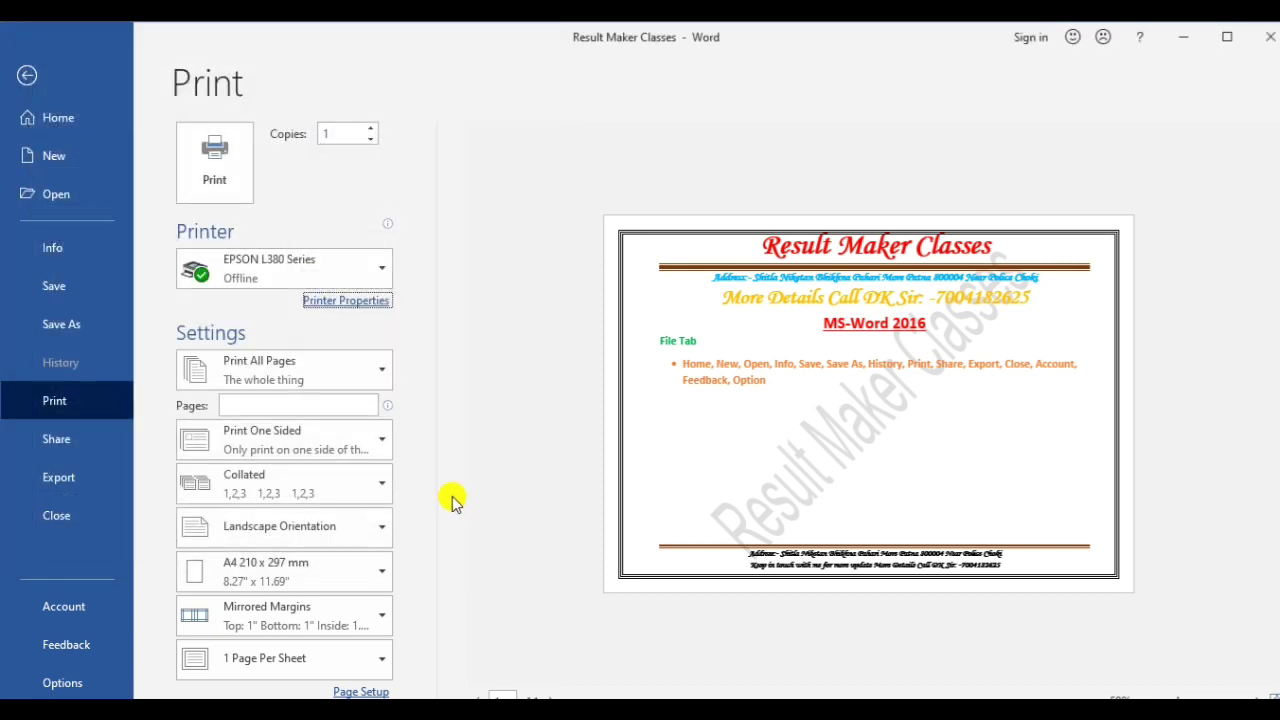
# Move from Share to Export and choose Create PDF/XPS to reach the Publish dialog.
pyautogui.click(40, 438)
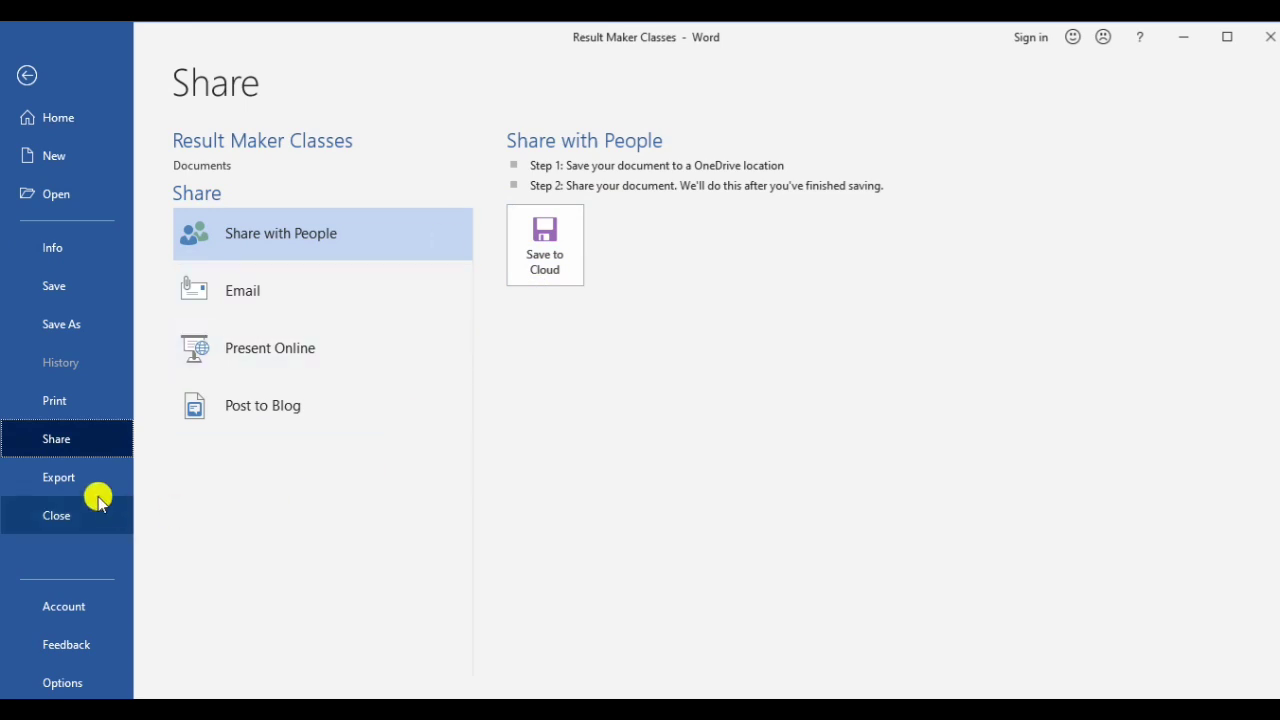
pyautogui.click(70, 485)
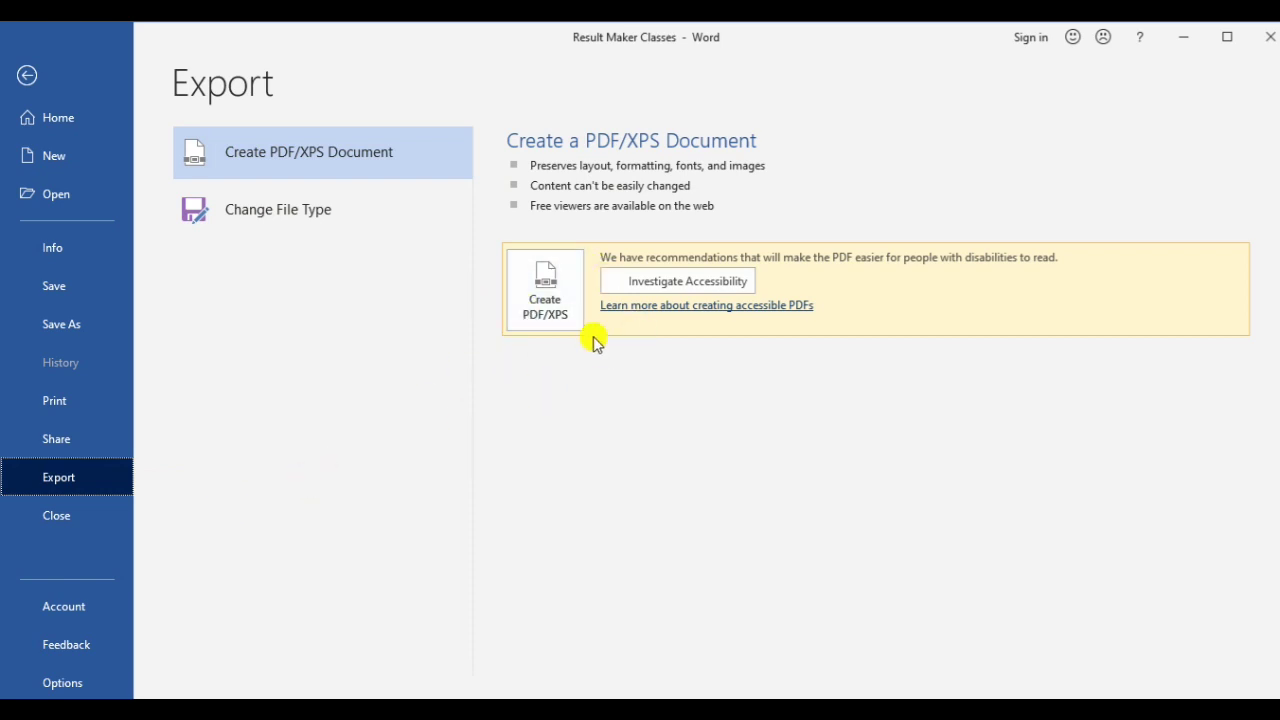
pyautogui.click(545, 294)
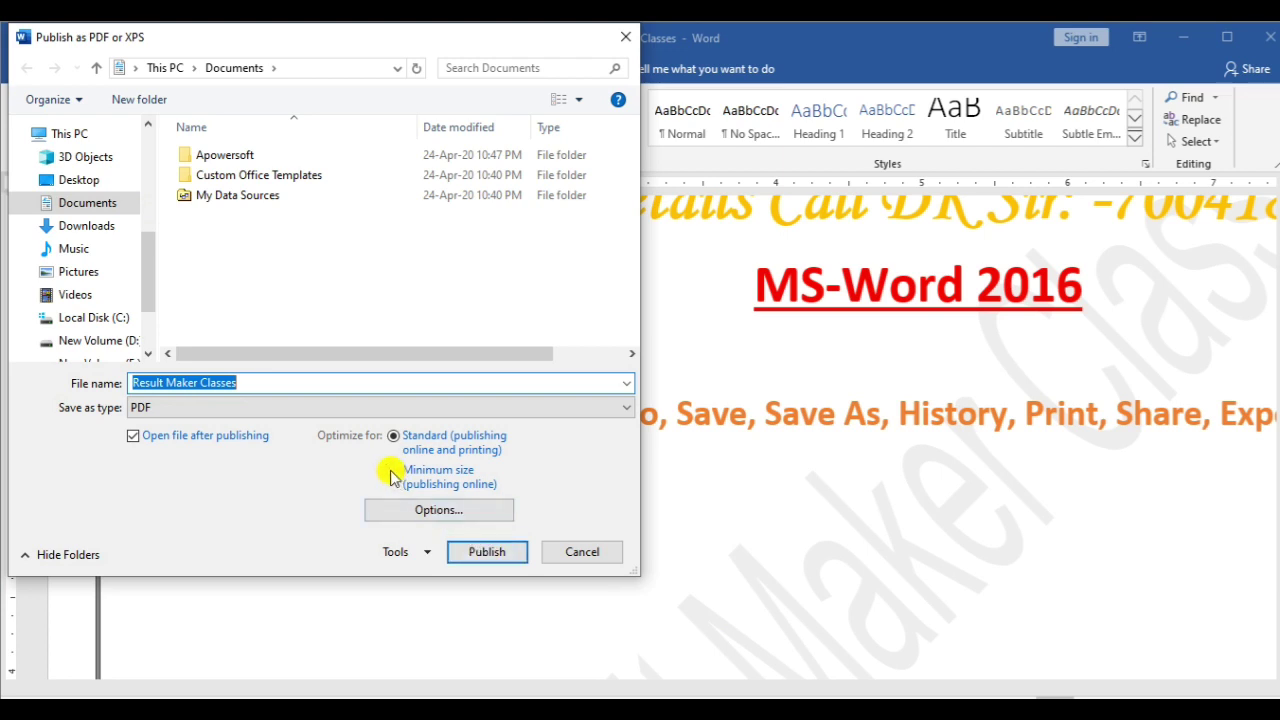
# Turn on 'Encrypt the document with a password' in the PDF publishing options.
pyautogui.click(422, 512)
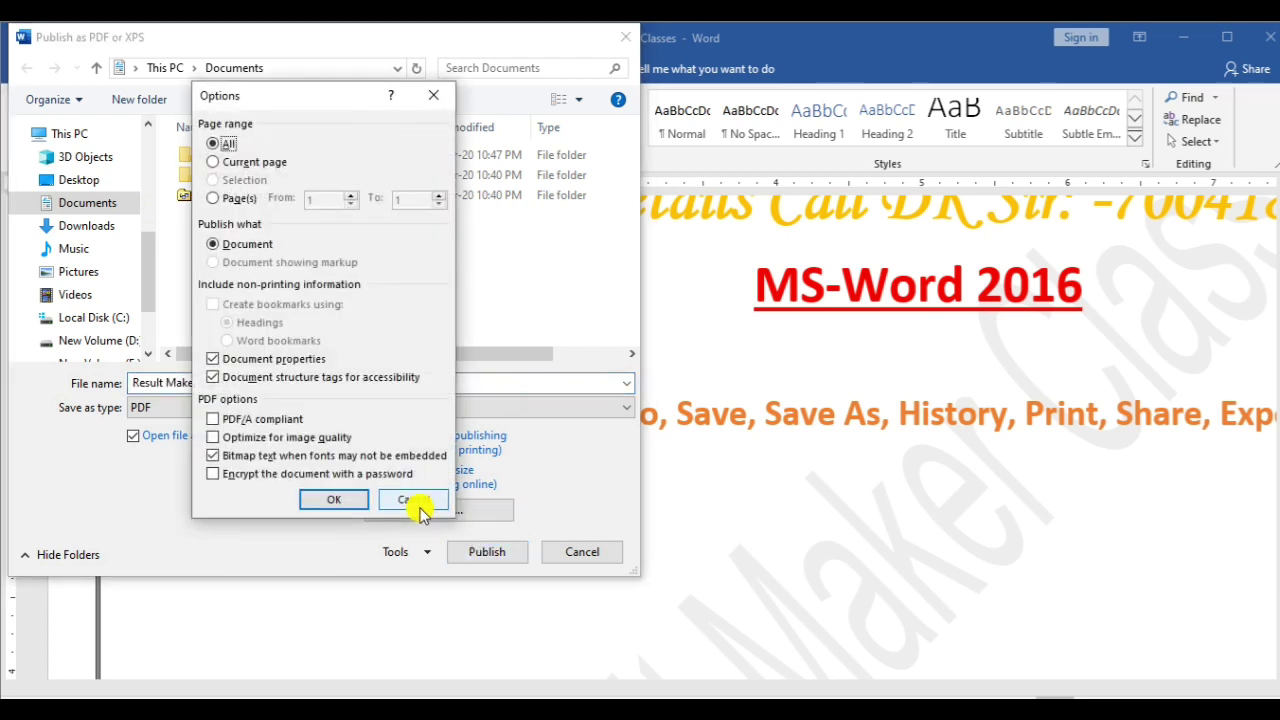
pyautogui.click(245, 474)
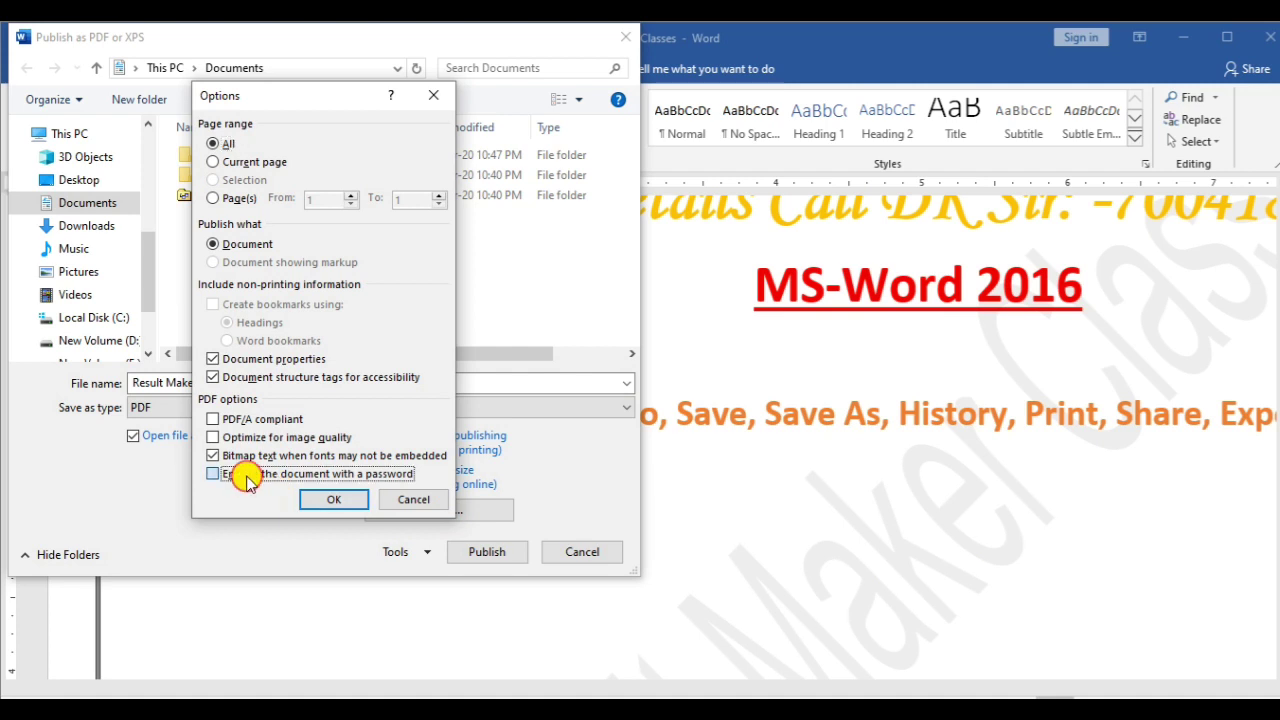
pyautogui.click(357, 500)
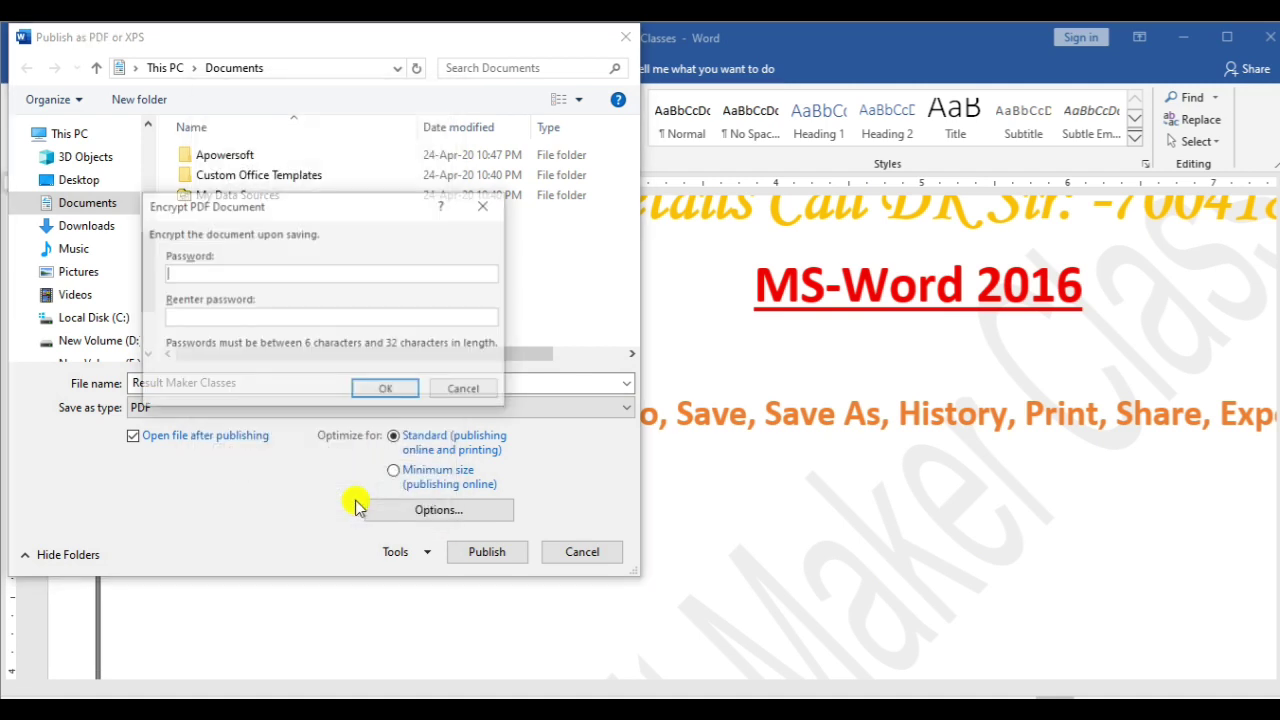
# Enter and re-enter a matching PDF password after clearing the mismatch warning.
pyautogui.click(311, 277)
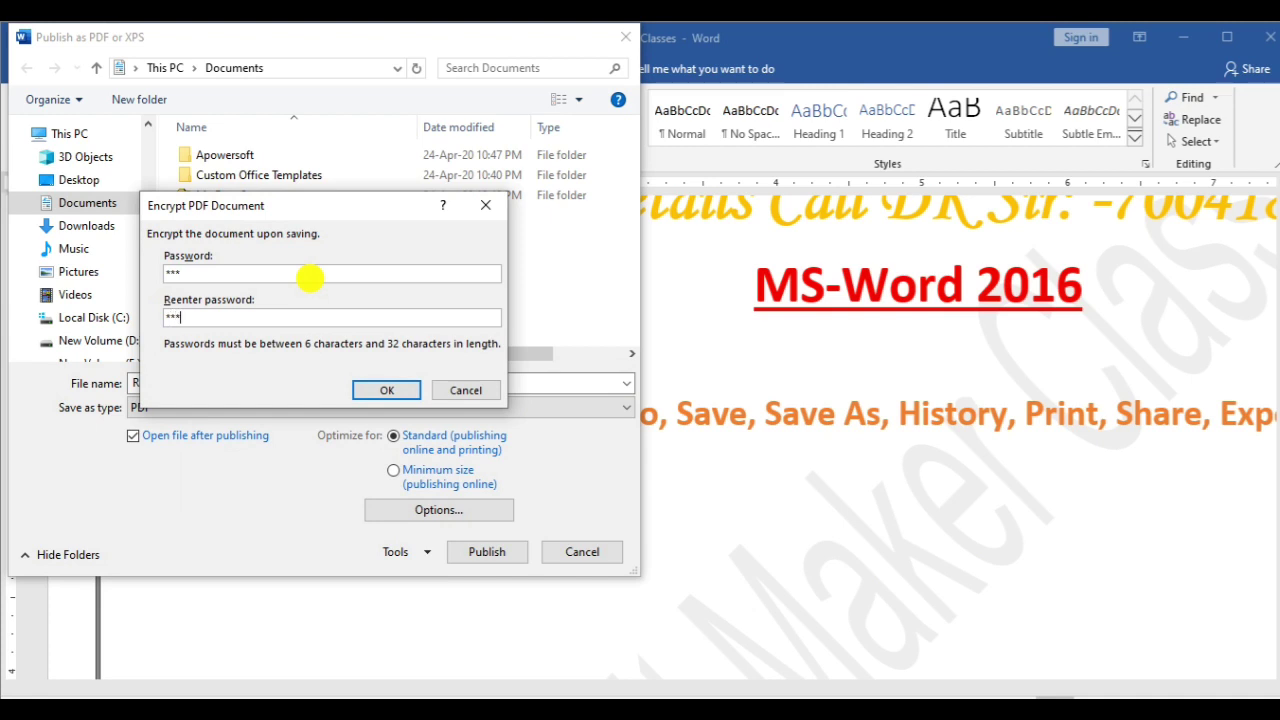
pyautogui.click(401, 392)
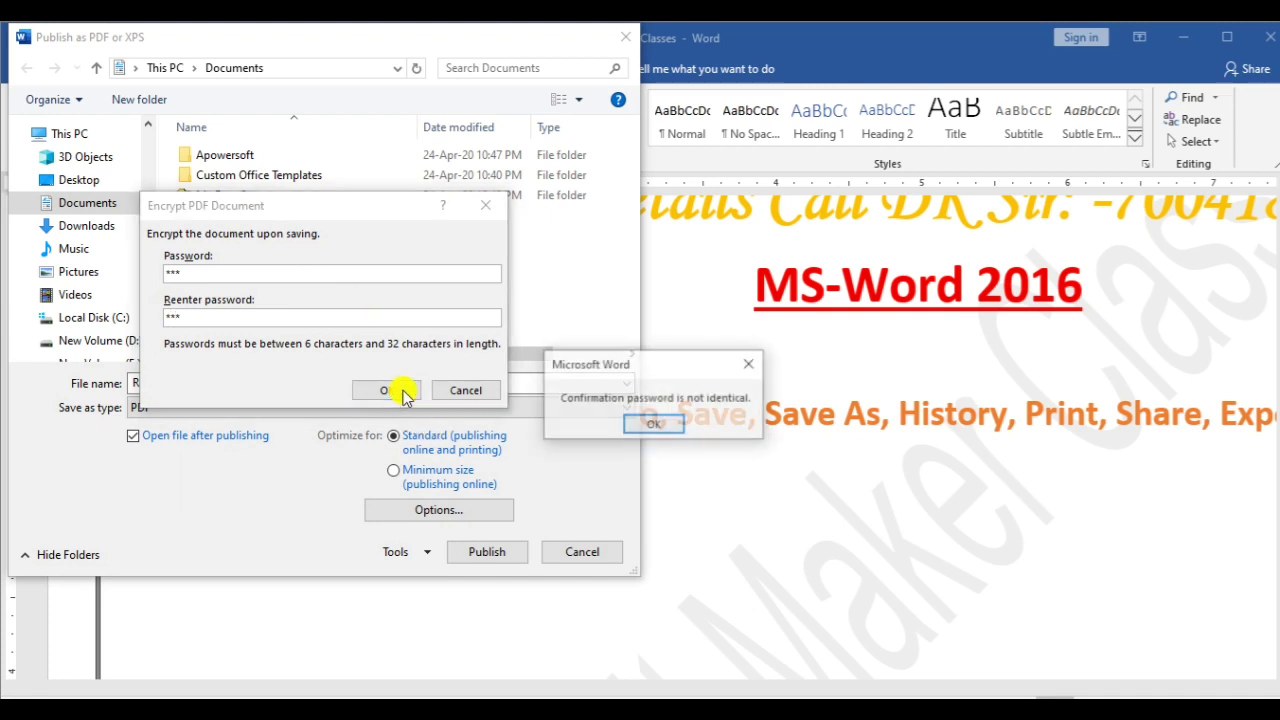
pyautogui.click(648, 428)
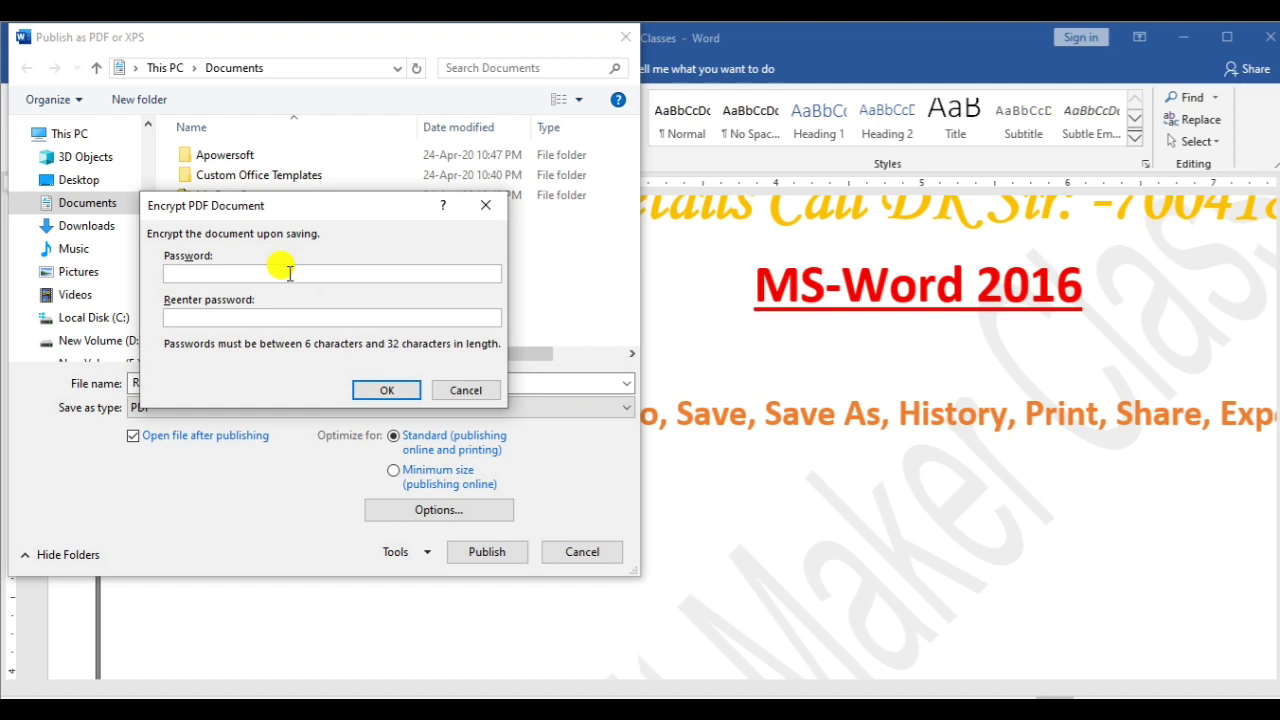
pyautogui.click(381, 396)
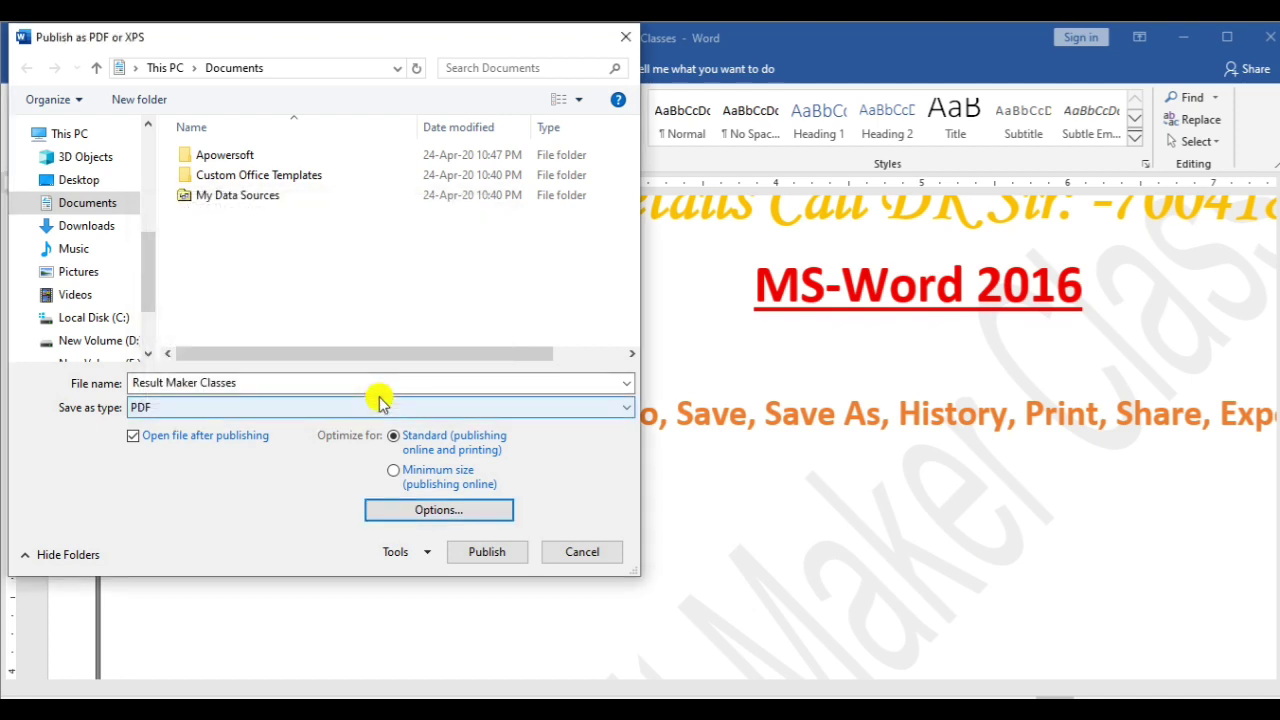
# Publish the PDF, unlock it in Acrobat Reader with its password, view the page, then close Acrobat.
pyautogui.click(484, 556)
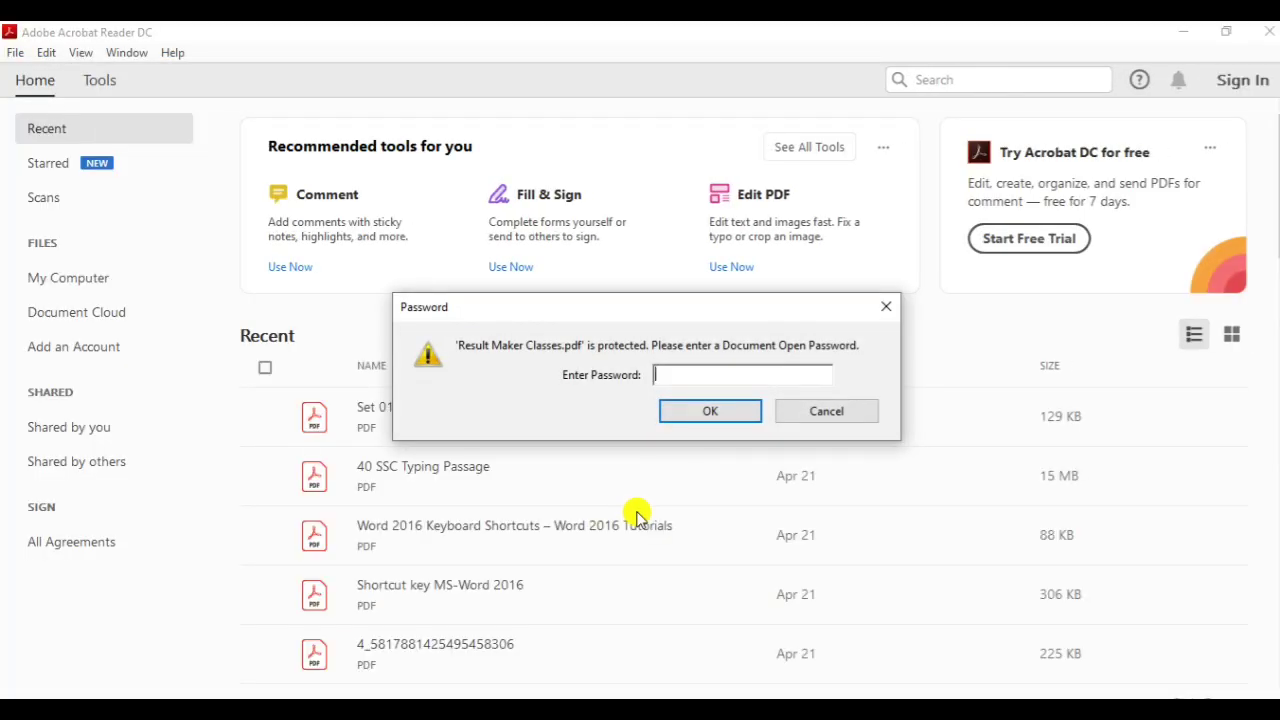
pyautogui.click(691, 411)
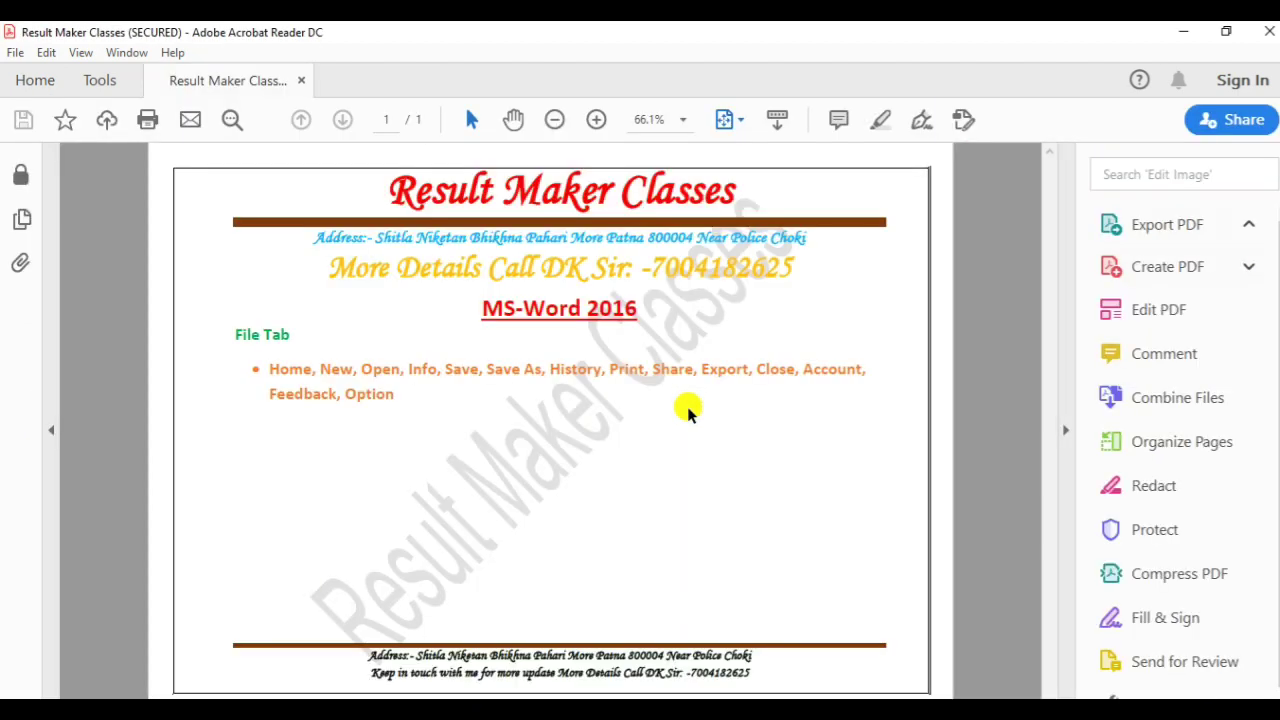
pyautogui.click(1067, 432)
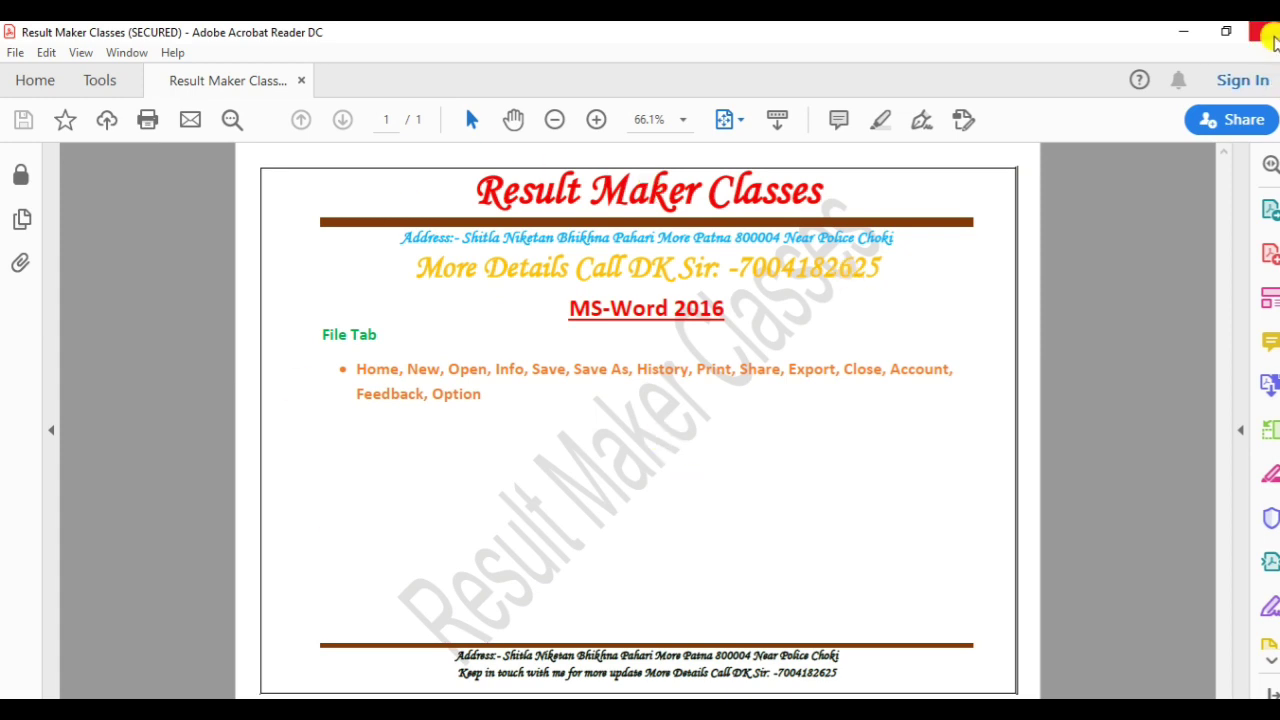
pyautogui.click(1272, 36)
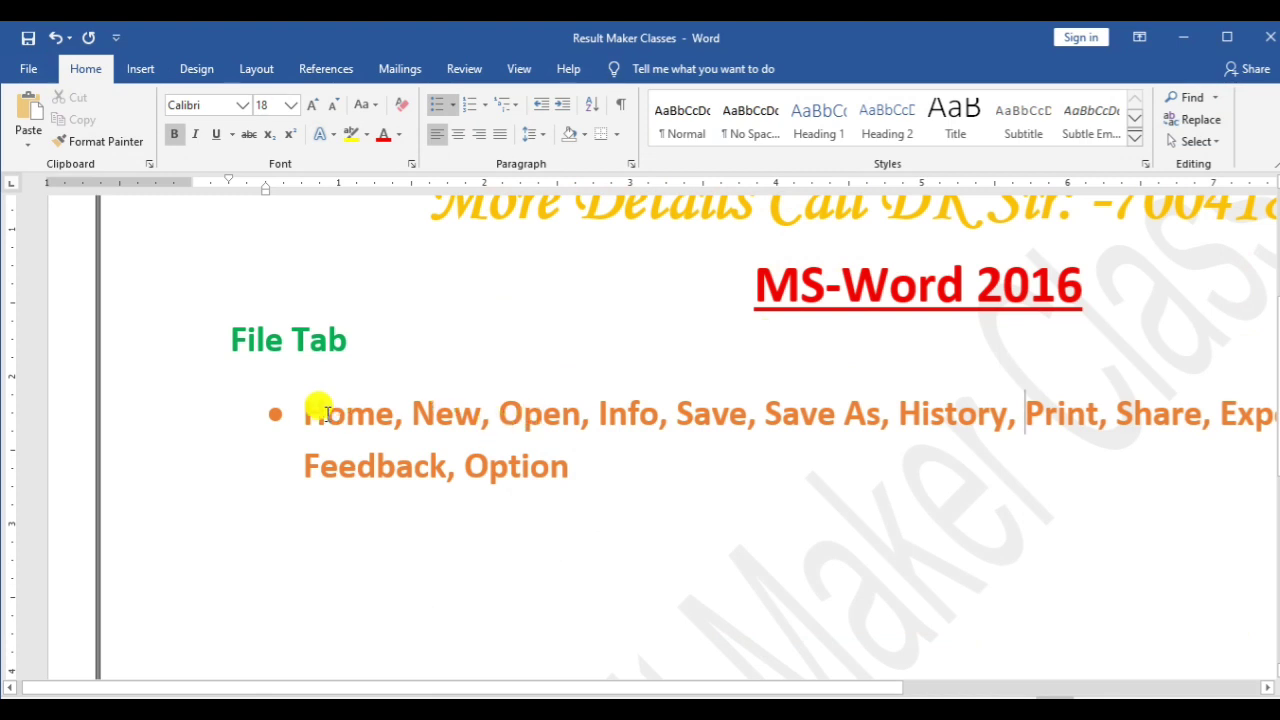
# Attempt to close the document from the File tab, then cancel so it stays open.
pyautogui.click(30, 67)
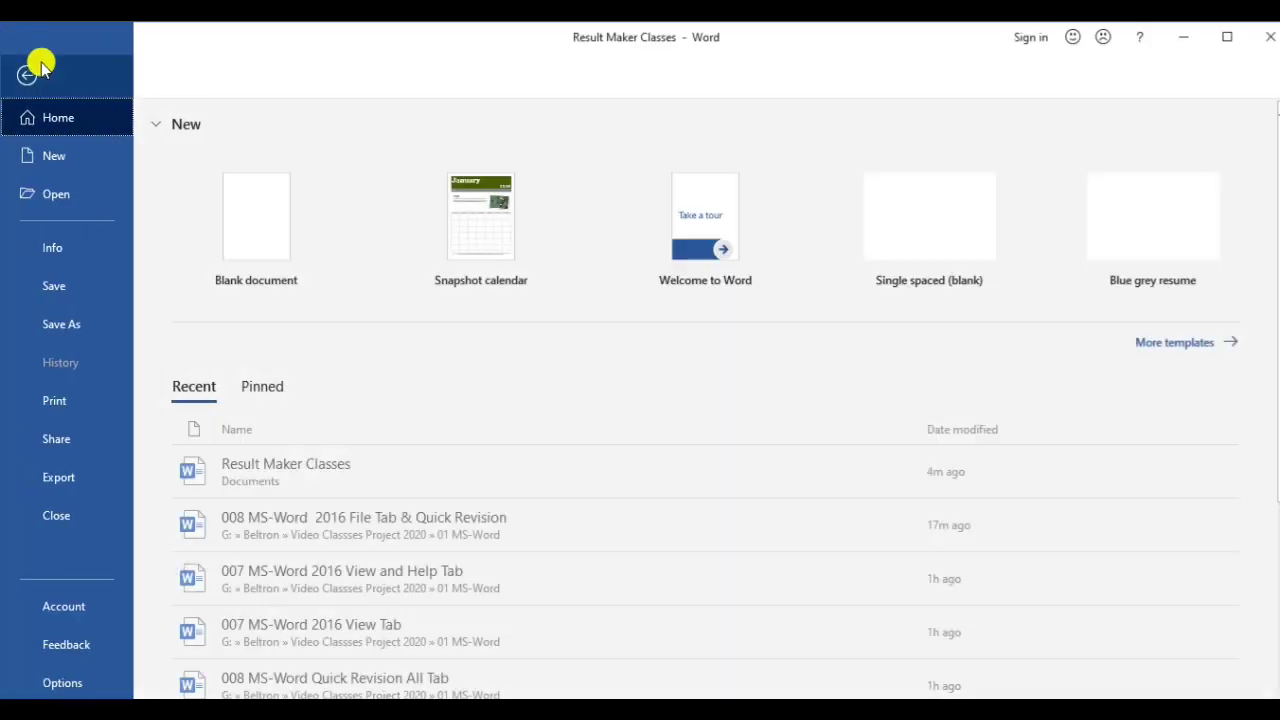
pyautogui.click(60, 516)
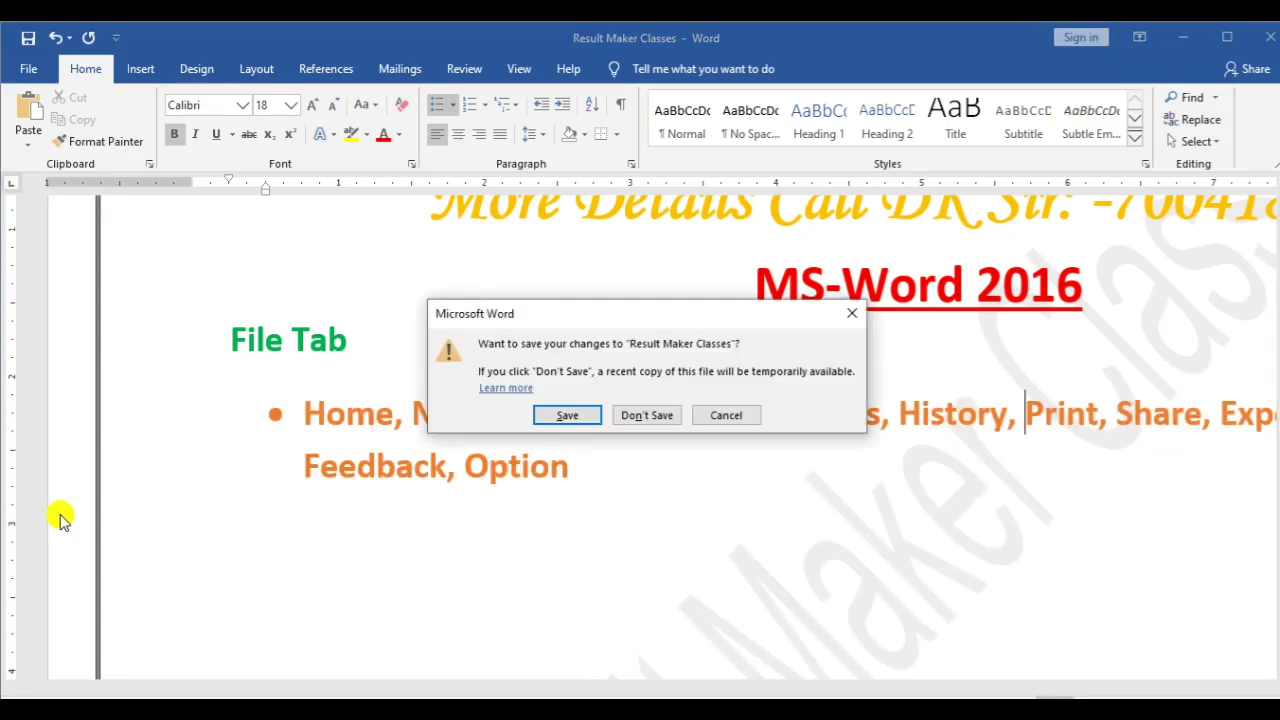
pyautogui.click(741, 420)
# Review the Account and Feedback pages, then bring up Word Options.
pyautogui.click(18, 68)
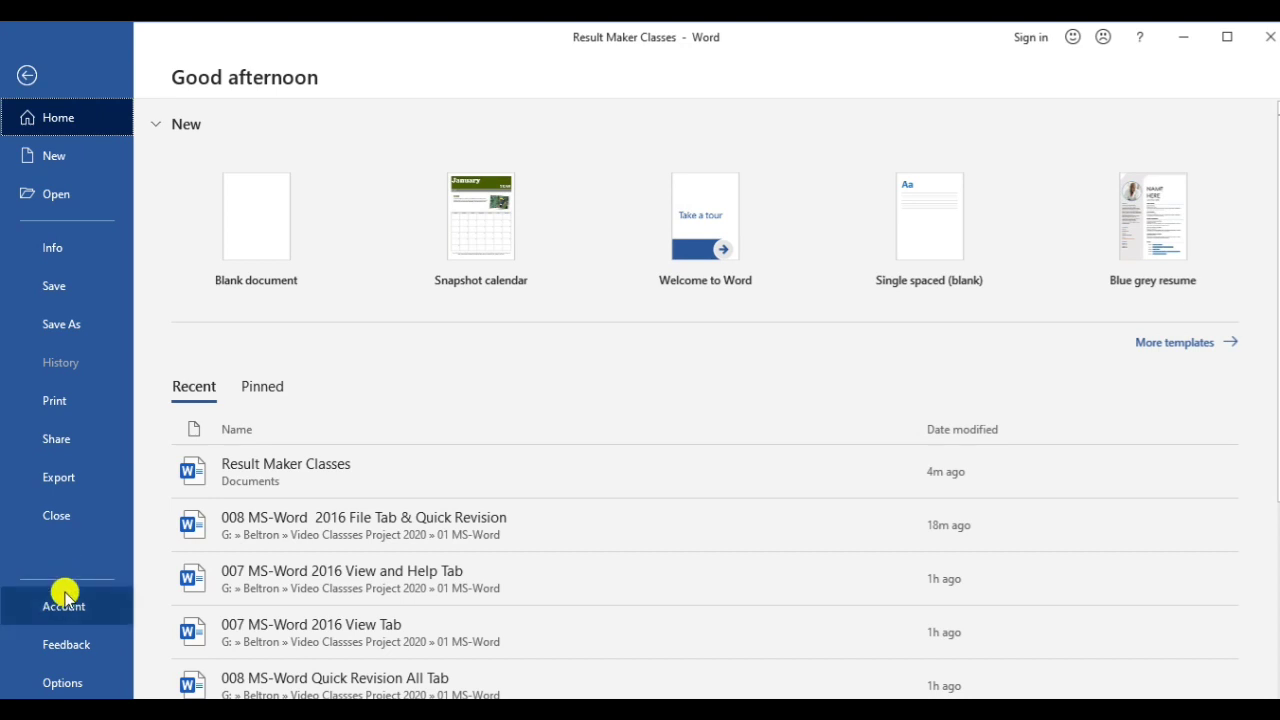
pyautogui.click(66, 607)
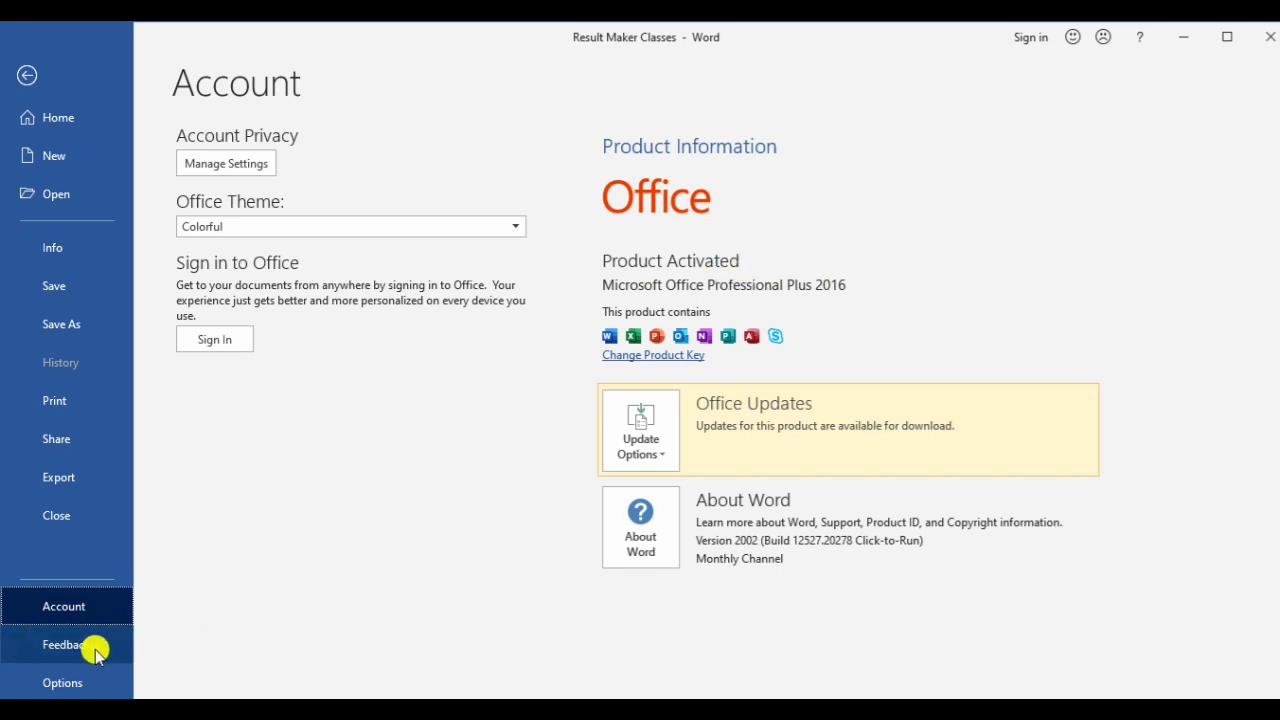
pyautogui.click(64, 647)
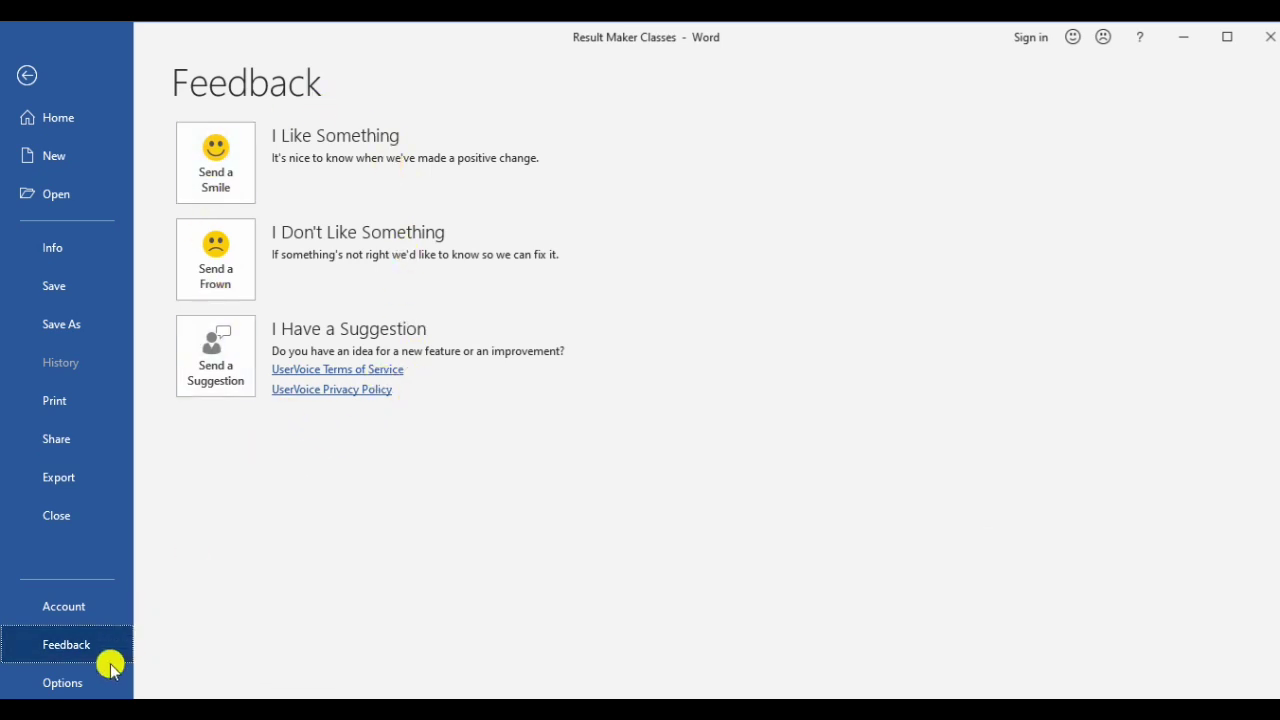
pyautogui.click(68, 681)
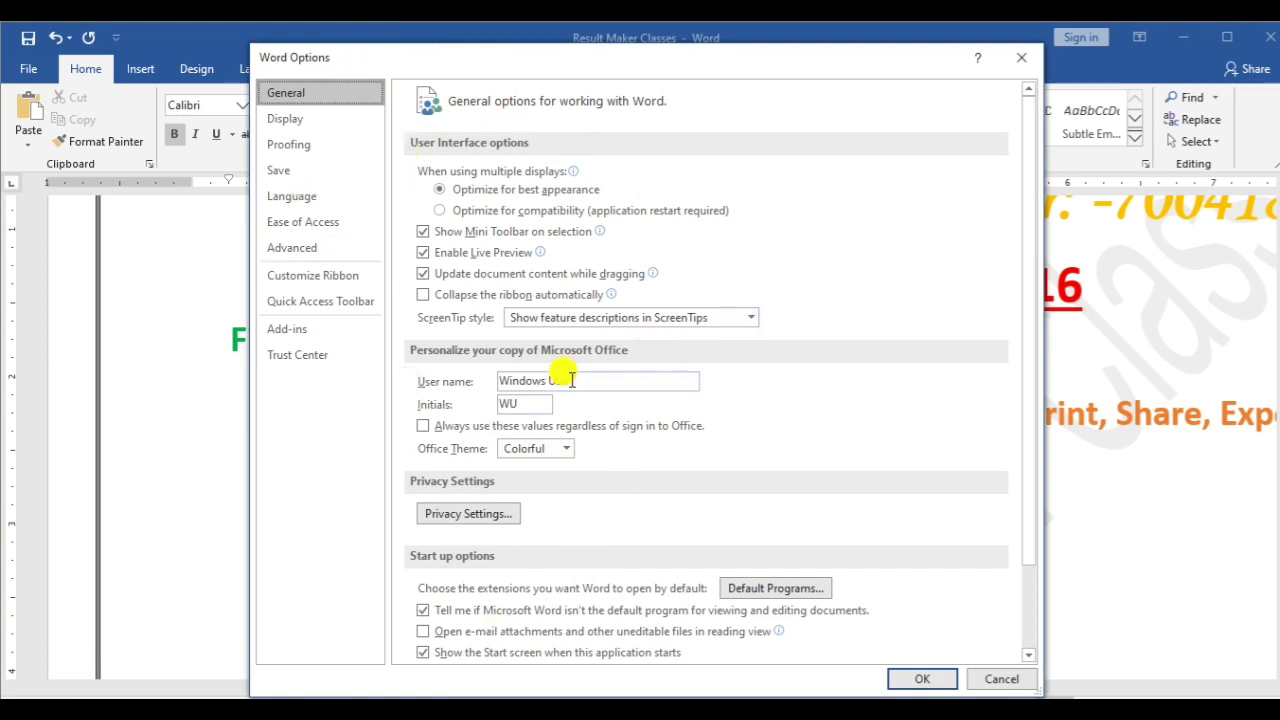
# View Display settings, then toggle the Proofing spelling and grammar checks, leaving grammar checking on.
pyautogui.click(288, 119)
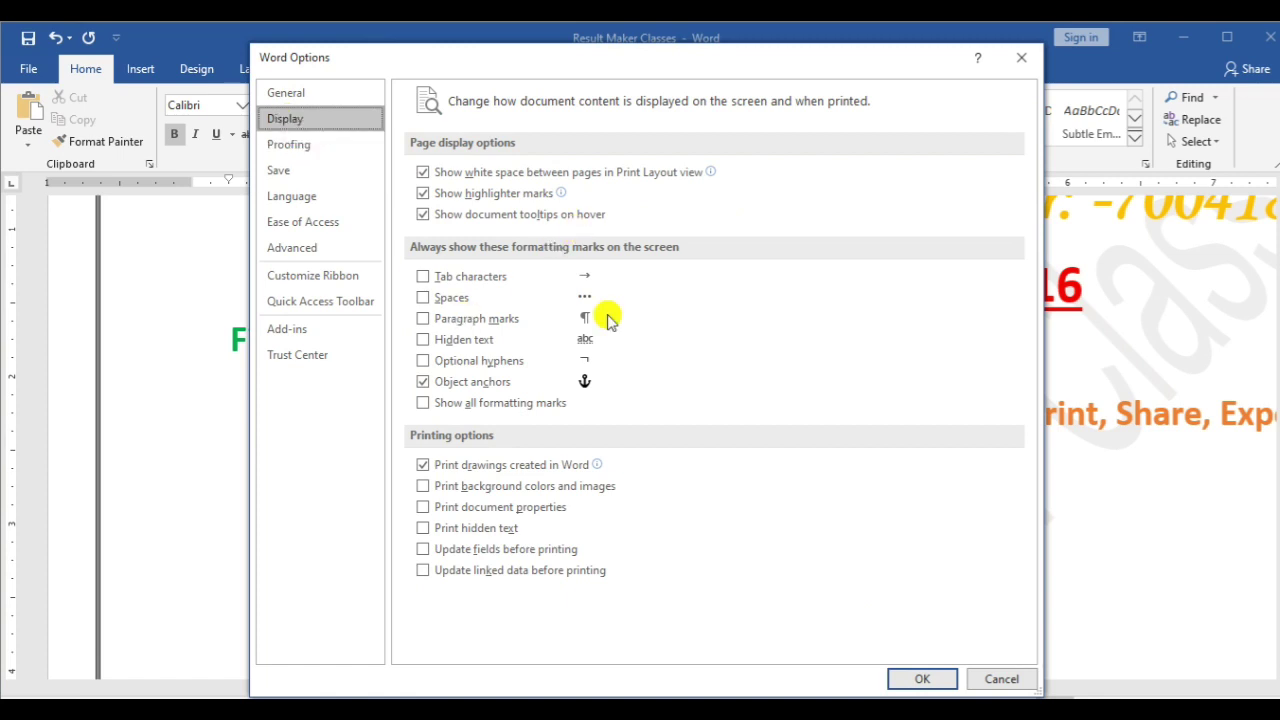
pyautogui.click(295, 146)
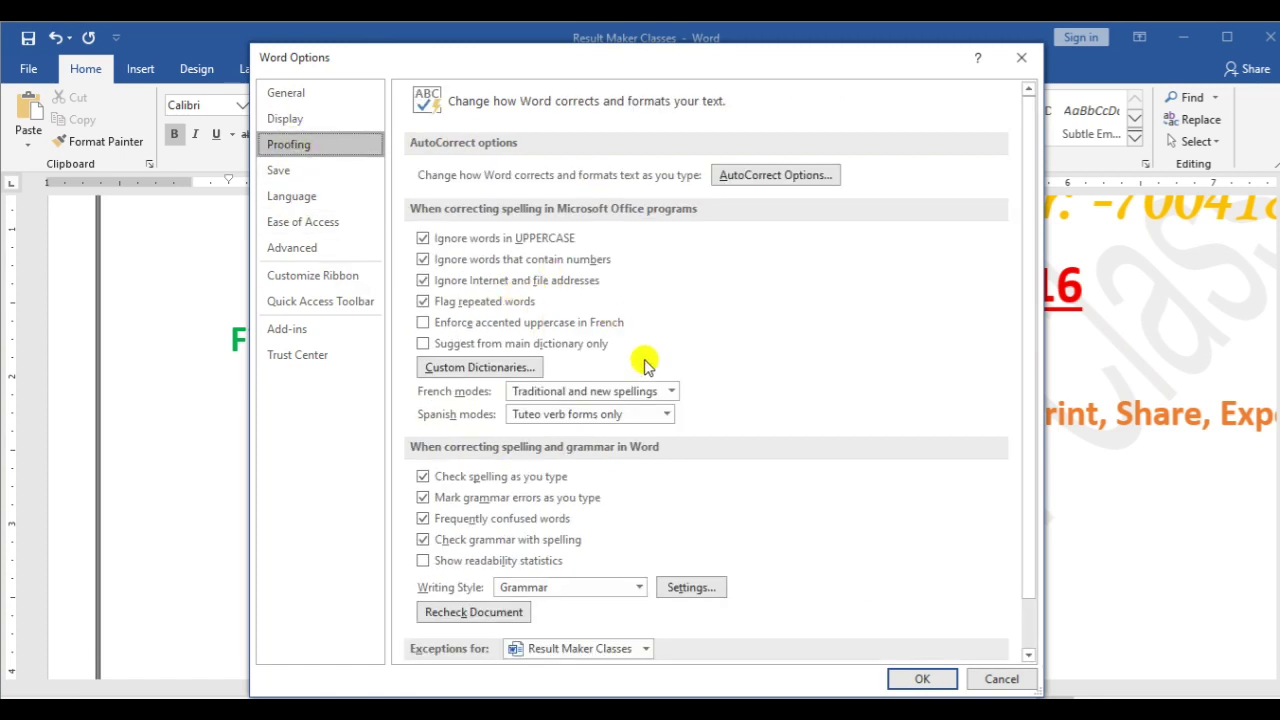
pyautogui.click(424, 478)
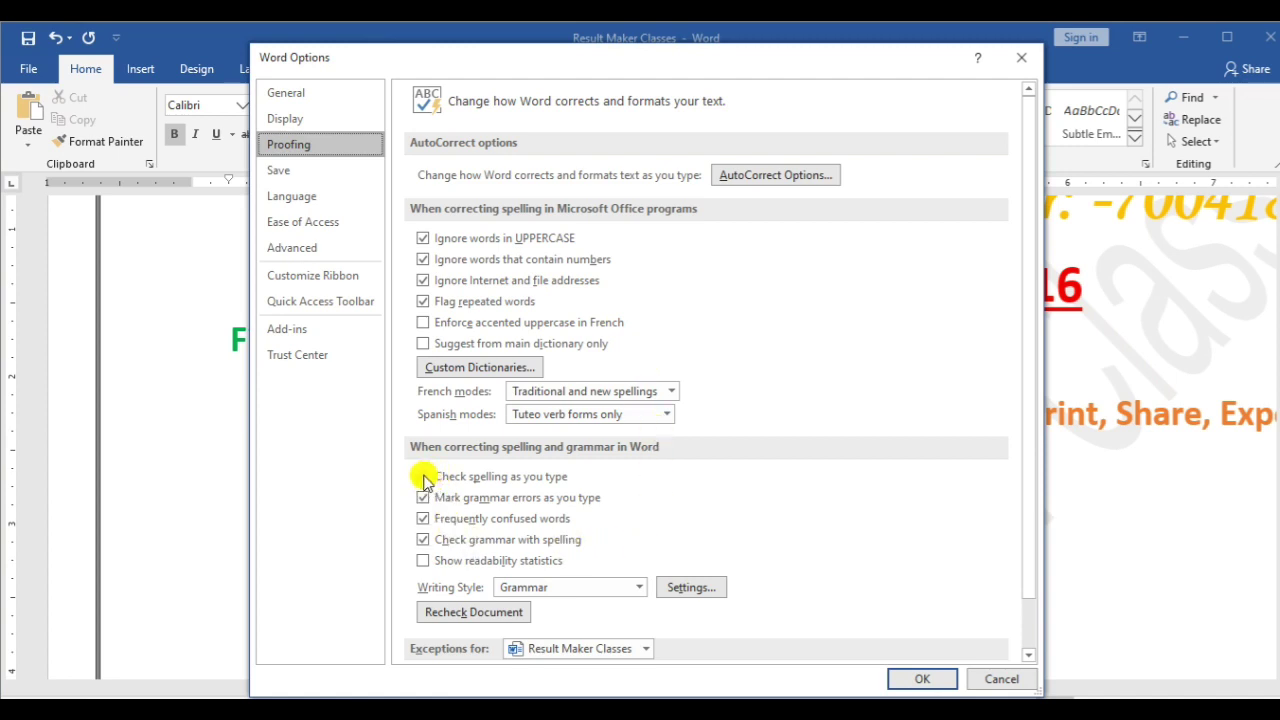
pyautogui.click(424, 478)
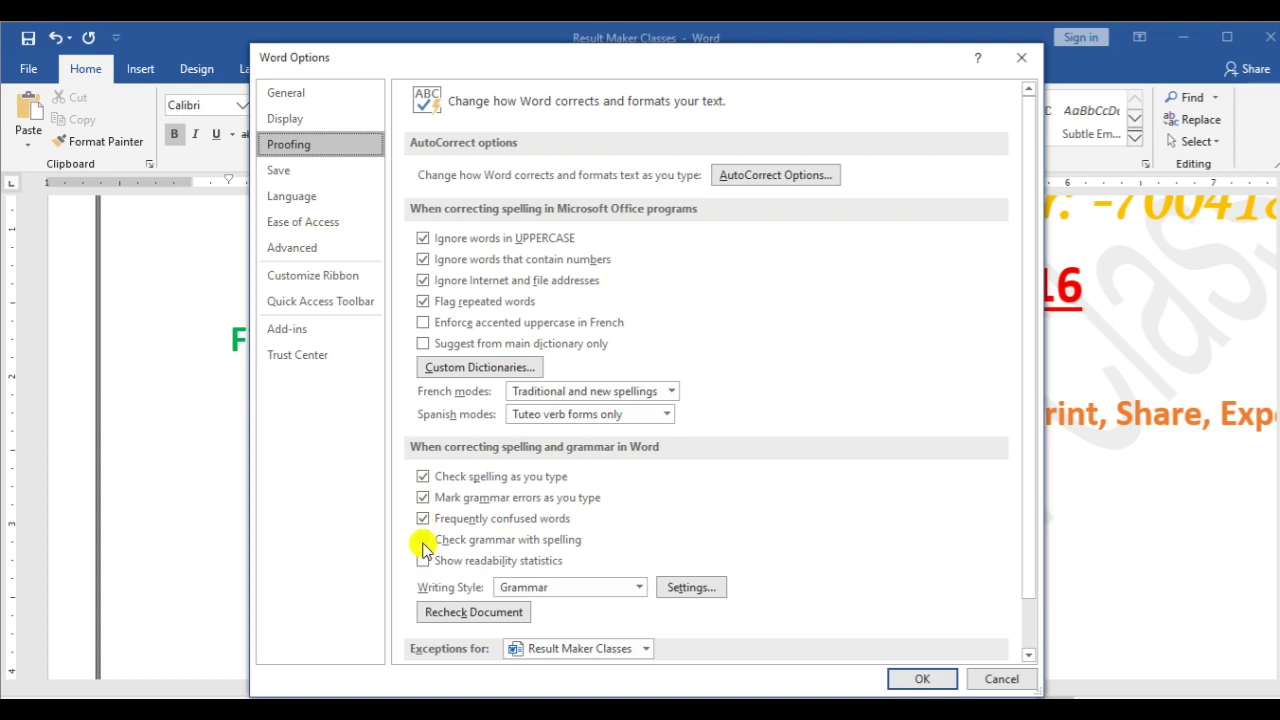
pyautogui.click(424, 540)
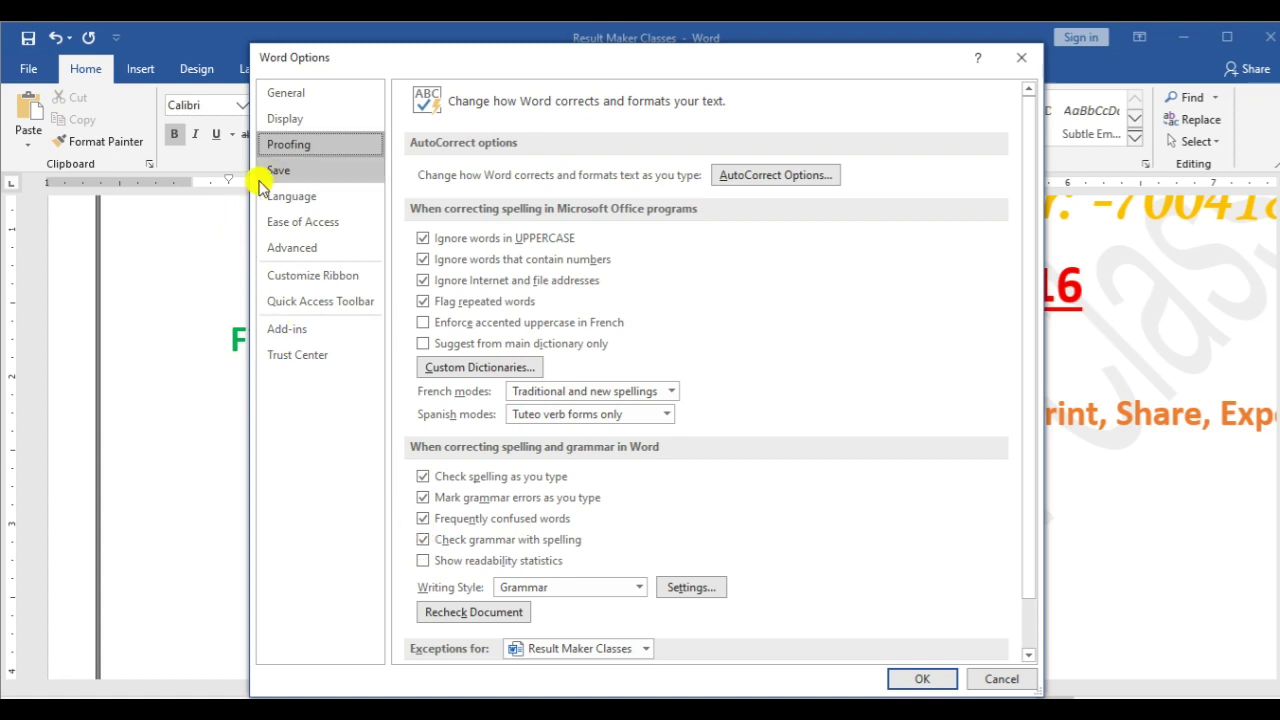
# Step through Save, Language, Ease of Access, Advanced, Quick Access Toolbar and Trust Center pages.
pyautogui.click(275, 178)
pyautogui.click(294, 197)
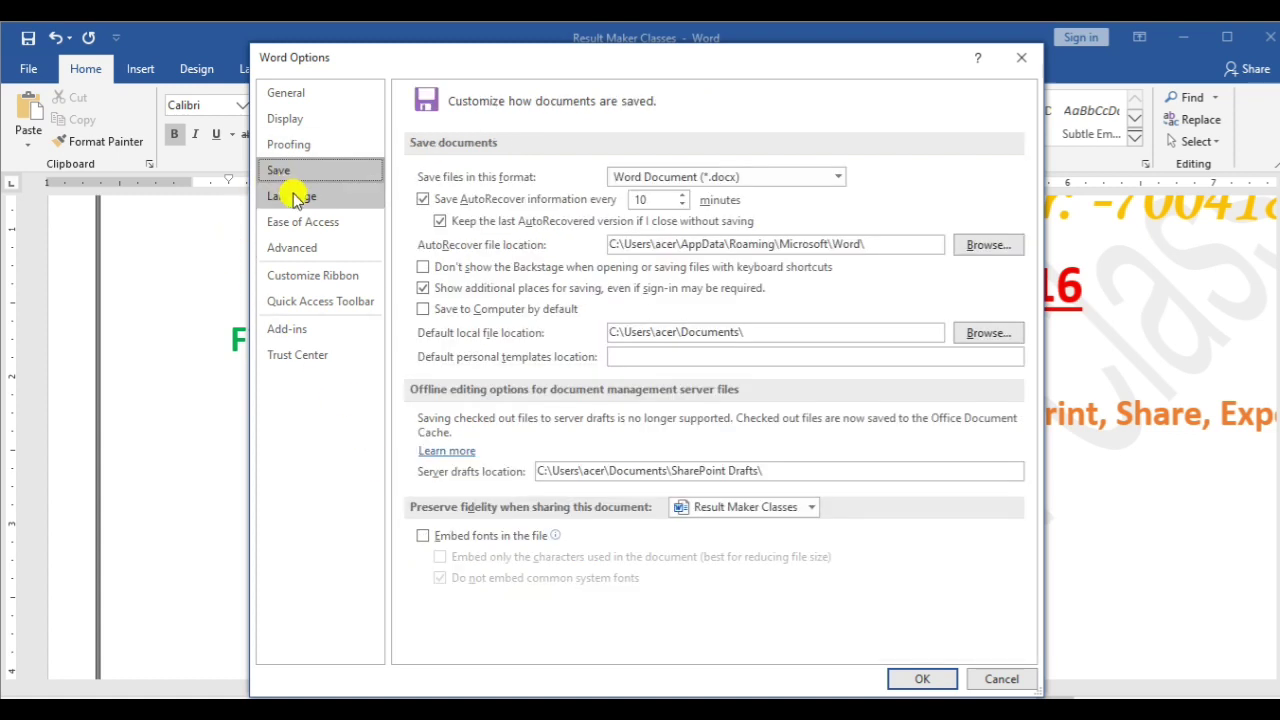
pyautogui.click(291, 221)
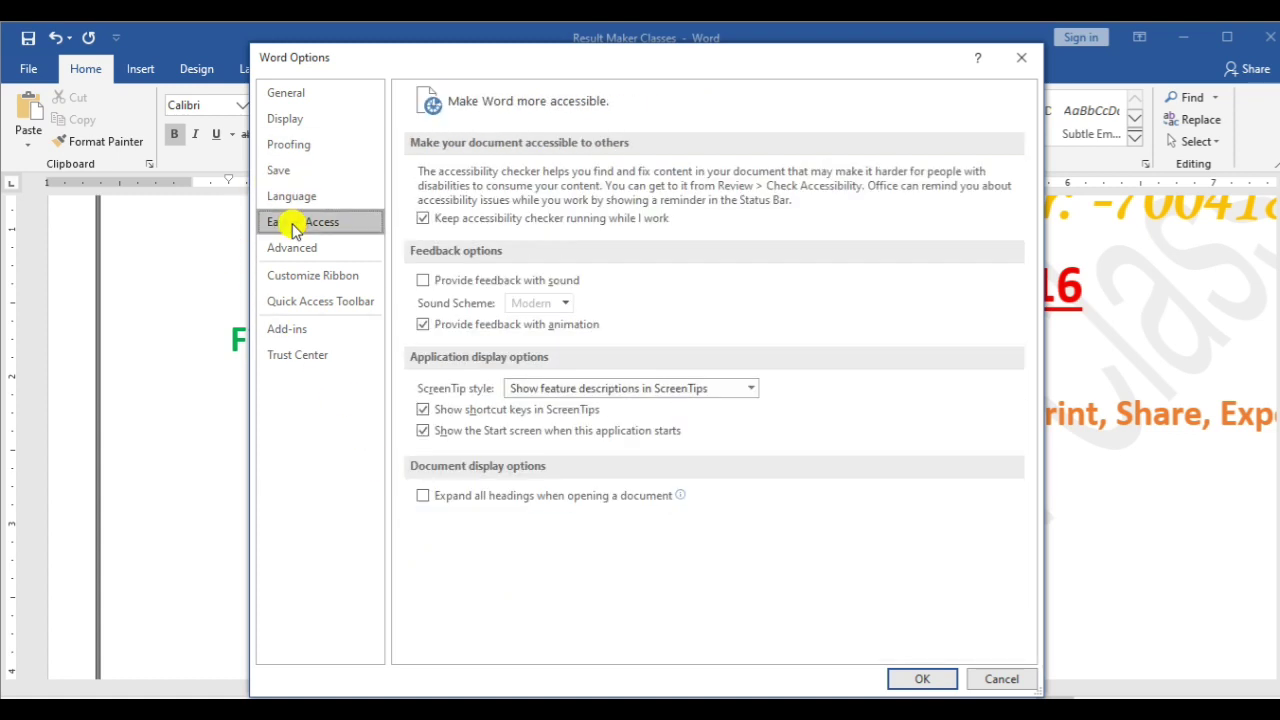
pyautogui.click(294, 256)
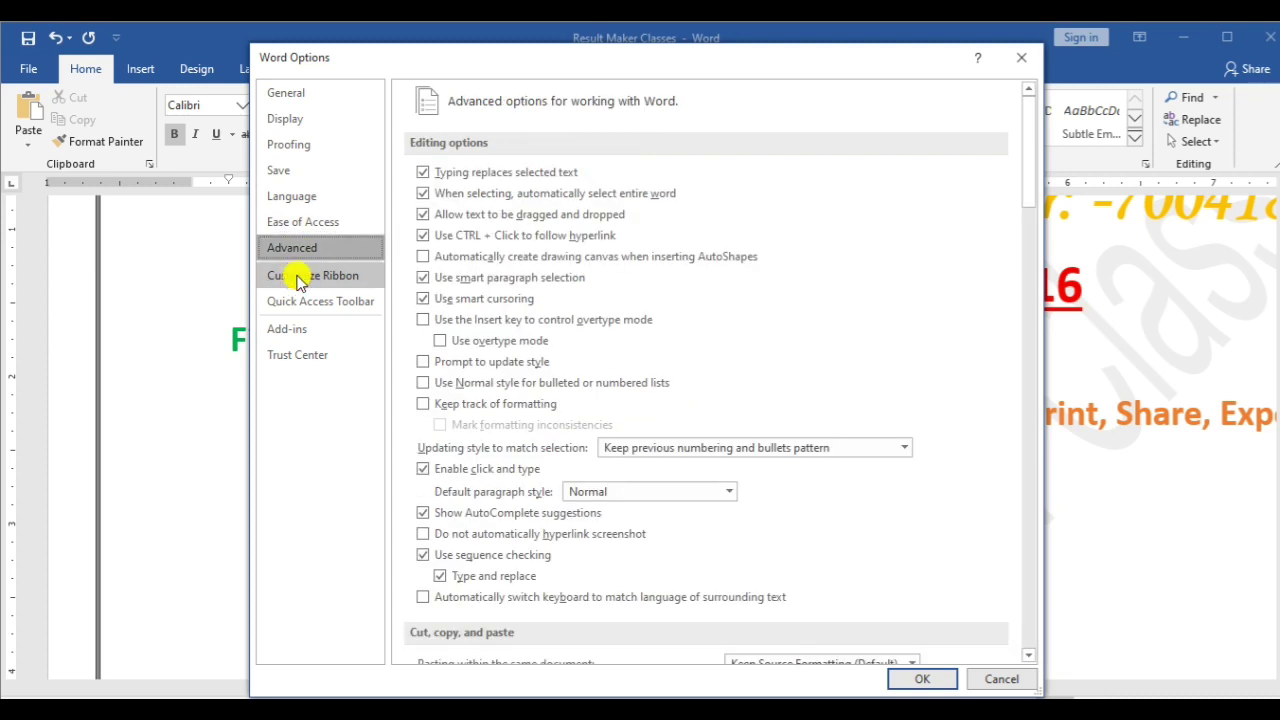
pyautogui.click(297, 303)
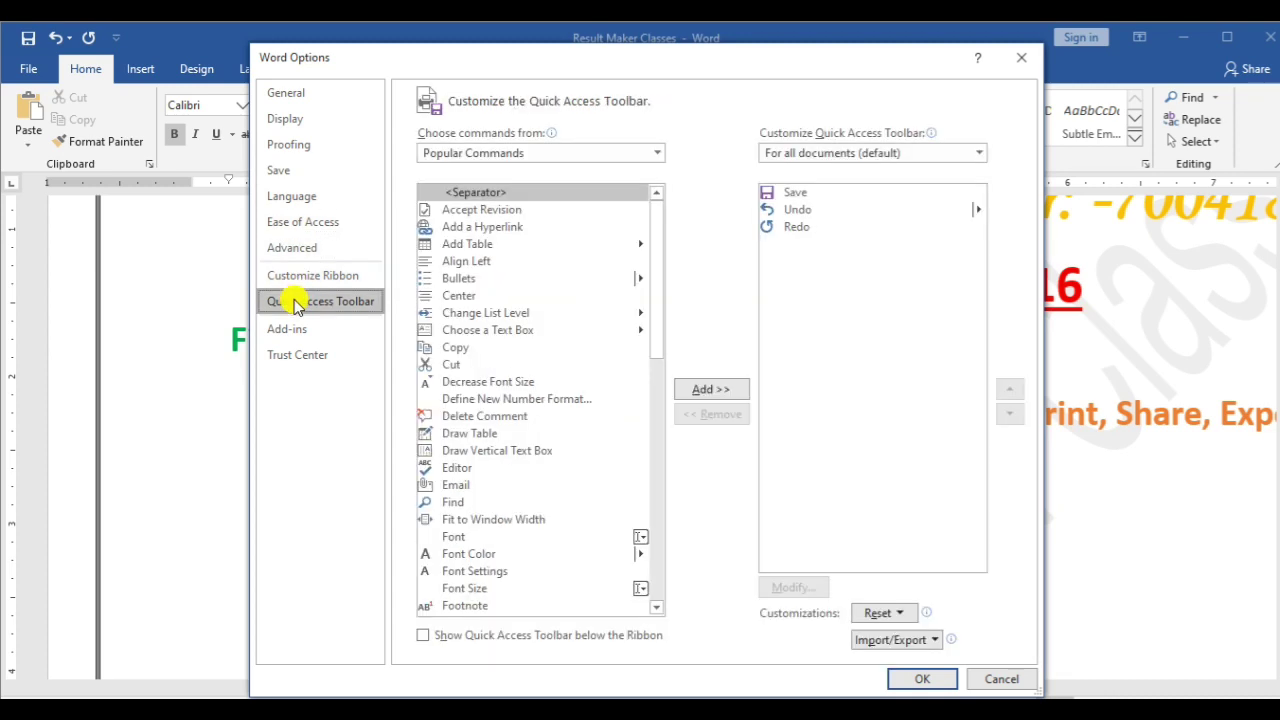
pyautogui.click(292, 358)
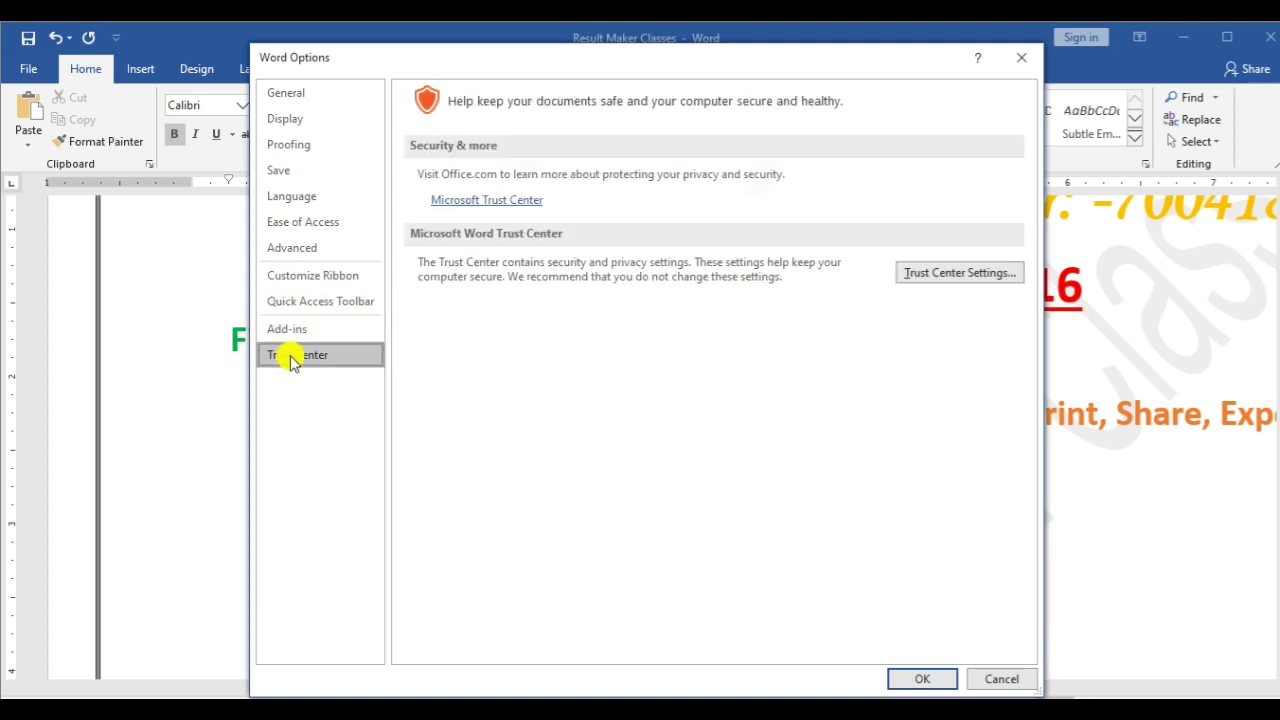